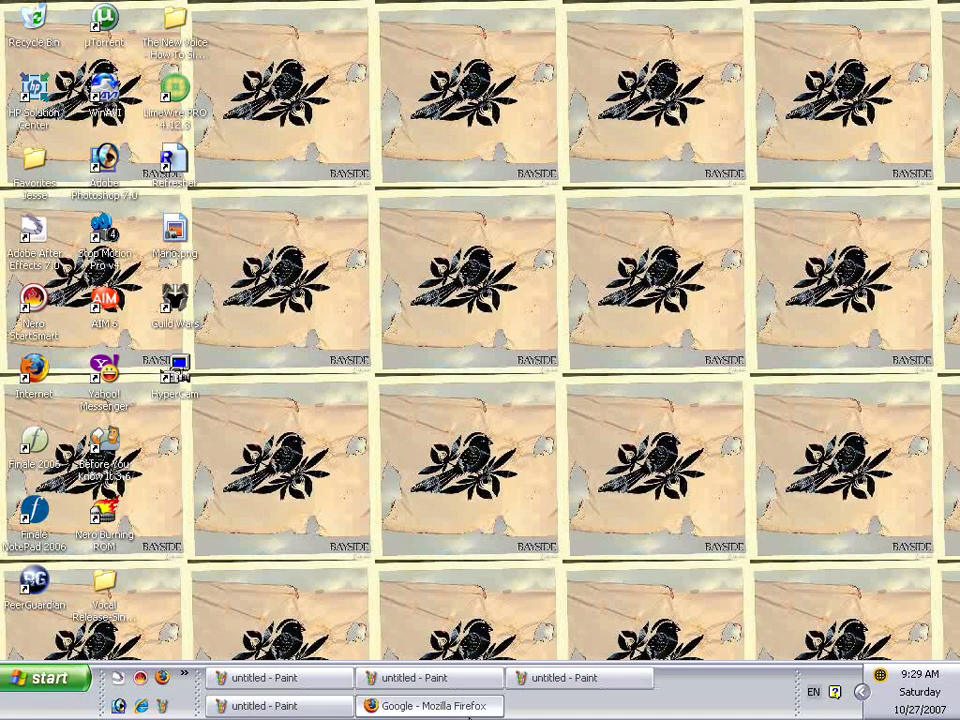
Search Google for 'sprite database' in the restored Firefox window.
{"action": "left_click", "coordinate": [478, 707]}
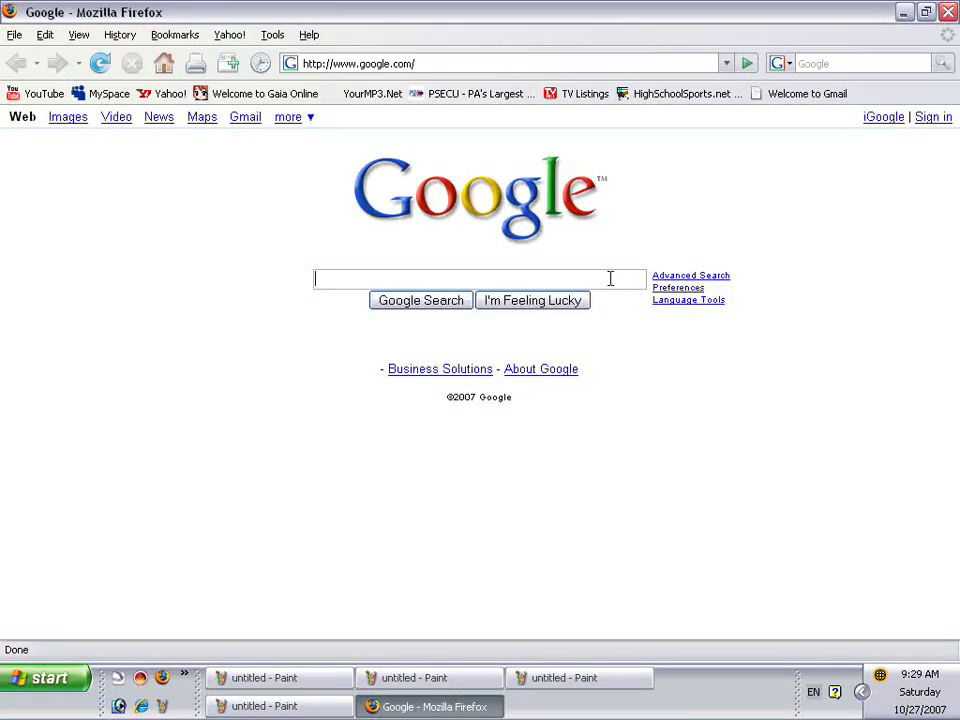
{"action": "type", "text": "sprit"}
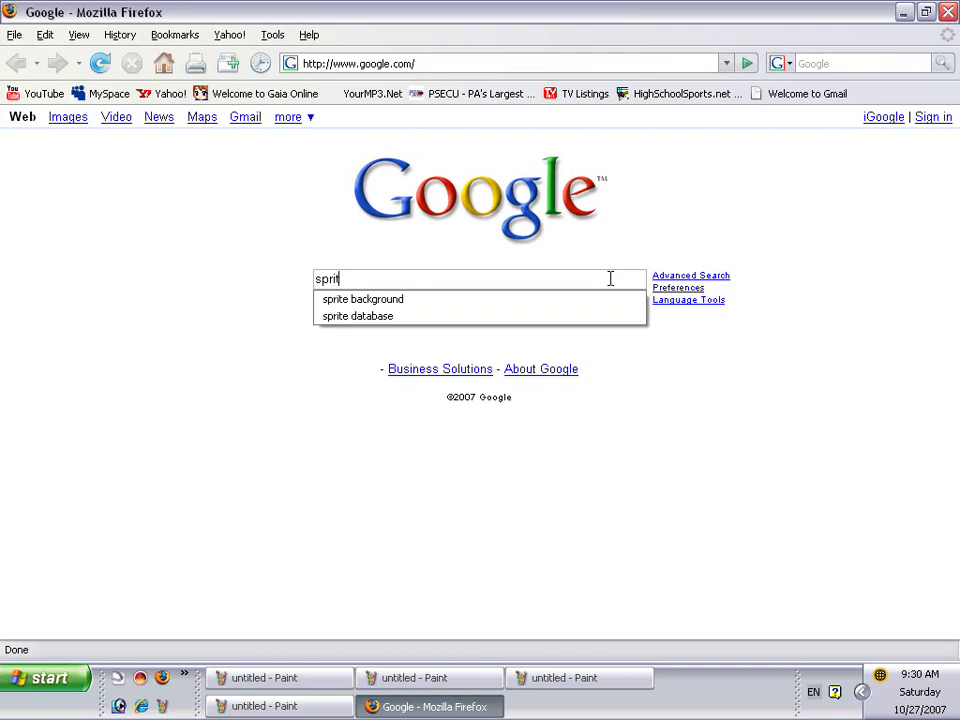
{"action": "type", "text": "e database"}
{"action": "key", "text": "Return"}
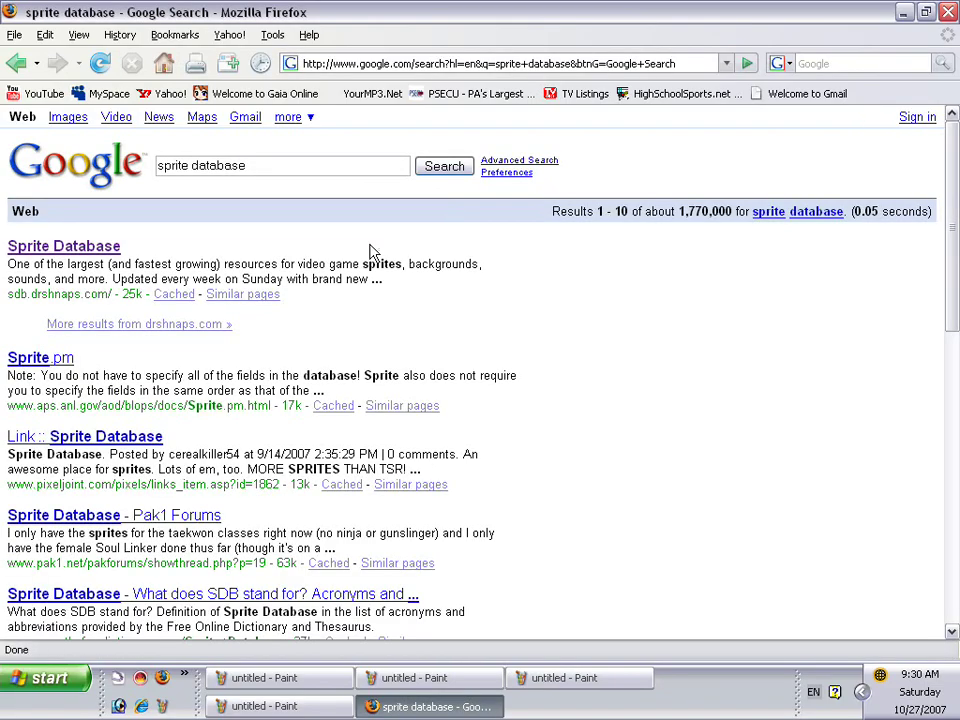
Open the Sprite Database site from the search results.
{"action": "left_click", "coordinate": [110, 247]}
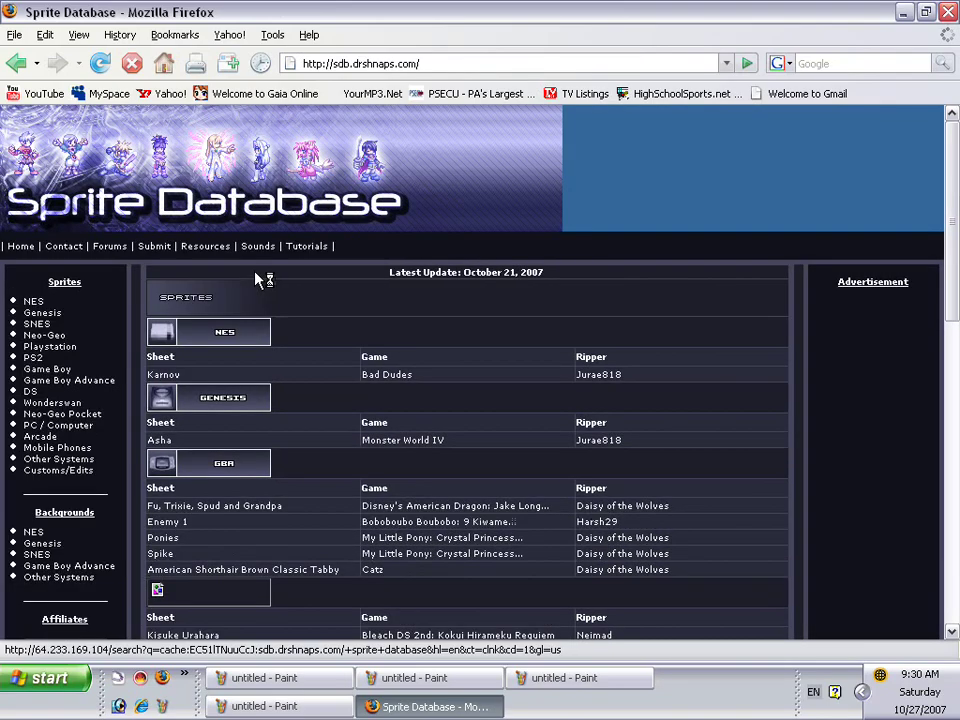
{"action": "scroll", "coordinate": [450, 344], "scroll_direction": "down", "scroll_amount": 3}
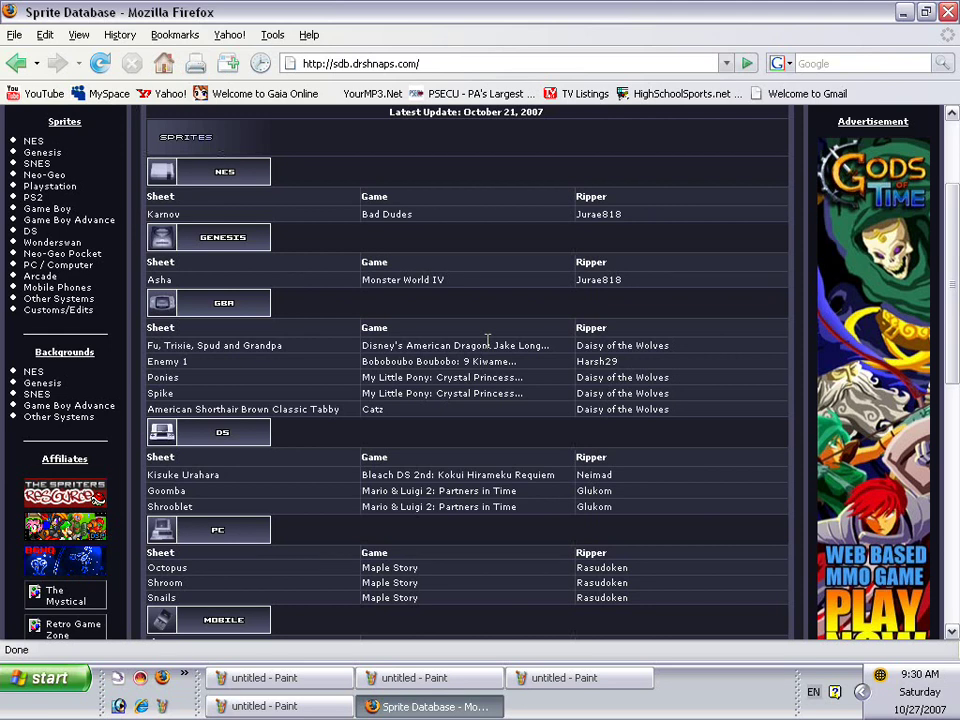
{"action": "scroll", "coordinate": [566, 331], "scroll_direction": "down", "scroll_amount": 3}
{"action": "scroll", "coordinate": [588, 347], "scroll_direction": "up", "scroll_amount": 6}
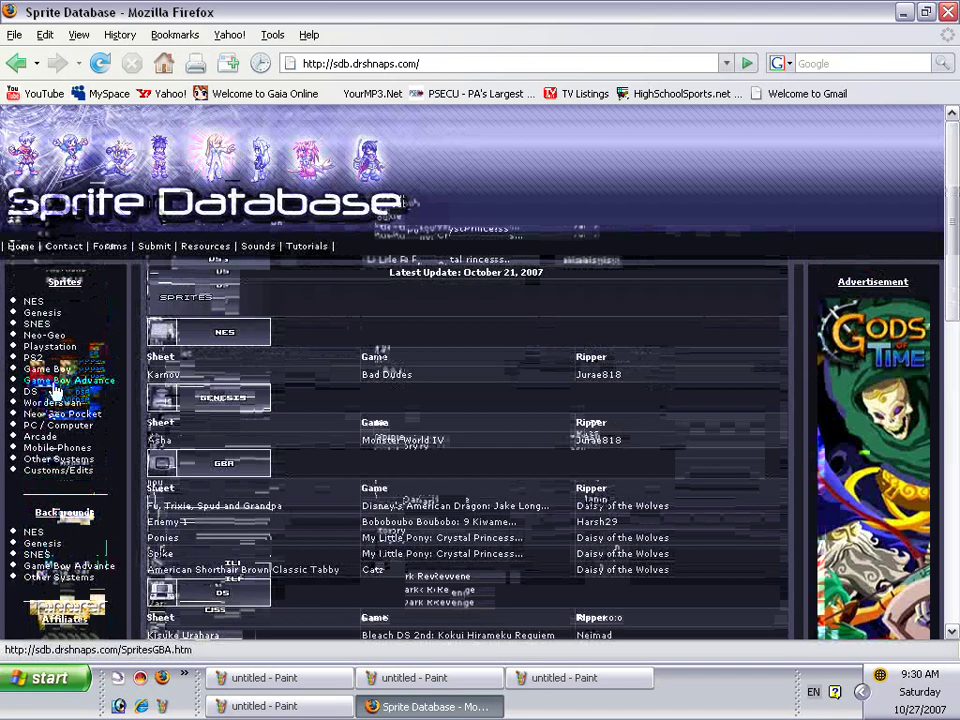
Open the DS sprite sheet list and scroll down to the Jump Stars entries.
{"action": "left_click", "coordinate": [32, 396]}
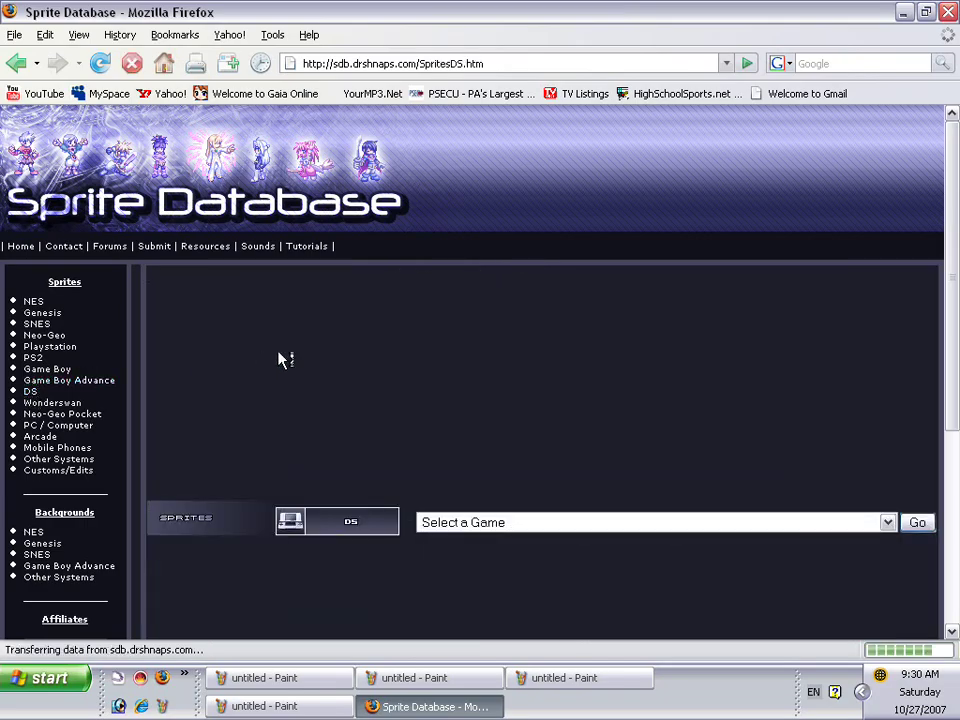
{"action": "scroll", "coordinate": [675, 294], "scroll_direction": "down", "scroll_amount": 2}
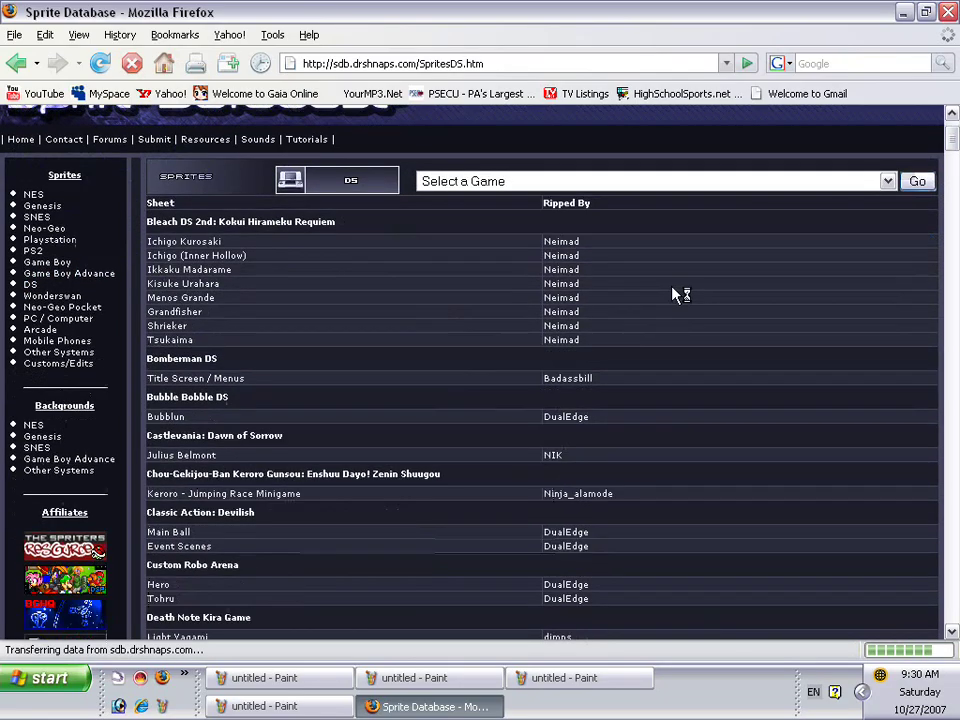
{"action": "scroll", "coordinate": [830, 266], "scroll_direction": "down", "scroll_amount": 7}
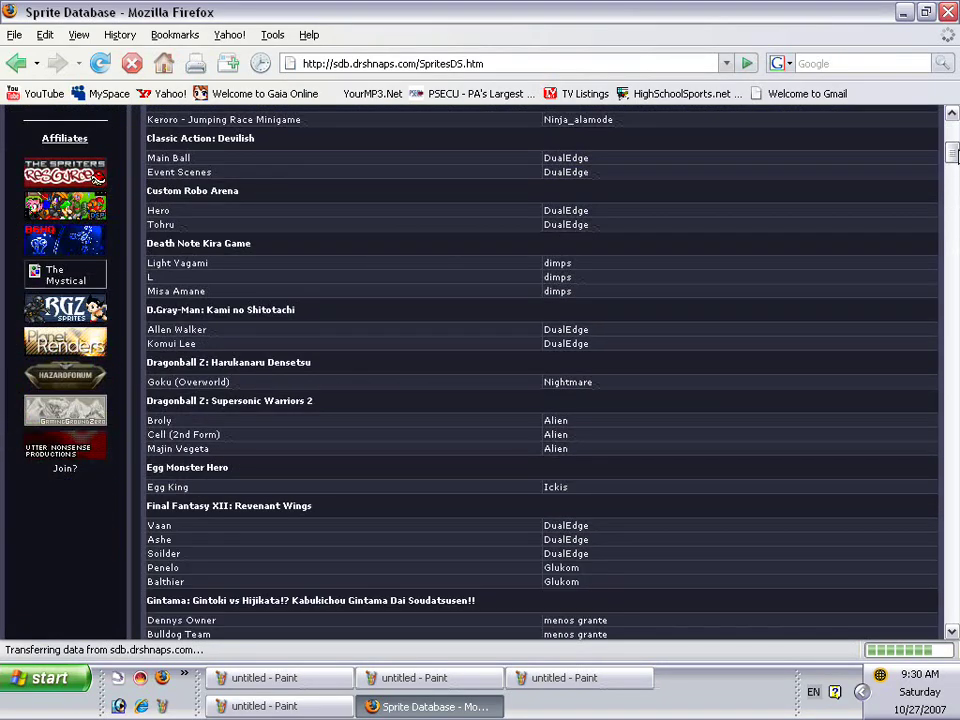
{"action": "left_click_drag", "start_coordinate": [955, 181], "coordinate": [953, 306]}
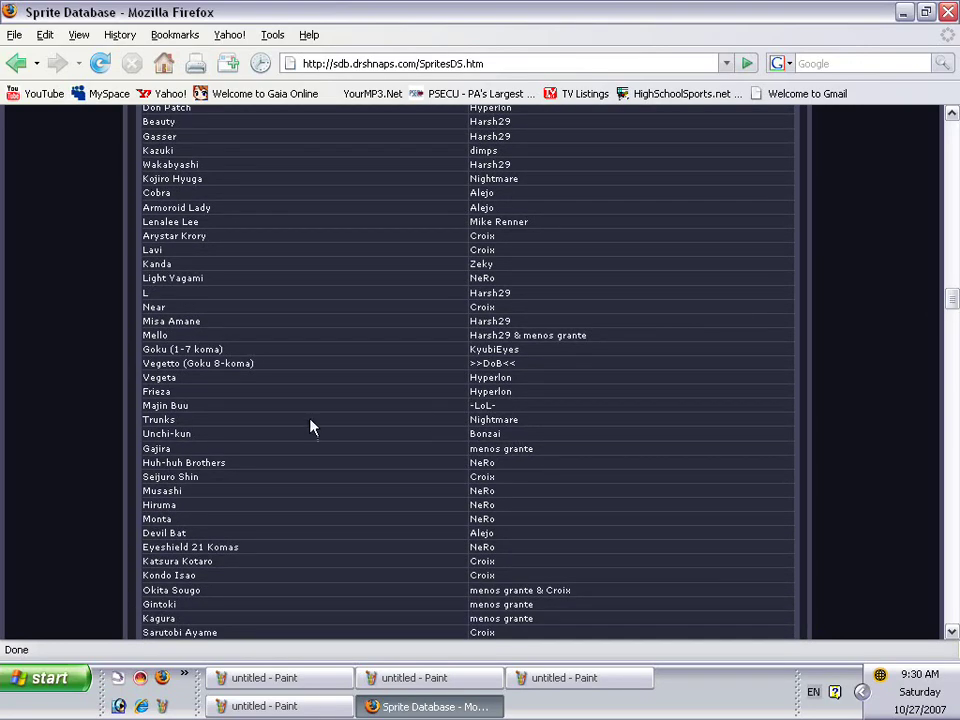
Save the Gajira sprite sheet image as Gajira.png in the parent folder.
{"action": "left_click", "coordinate": [170, 449]}
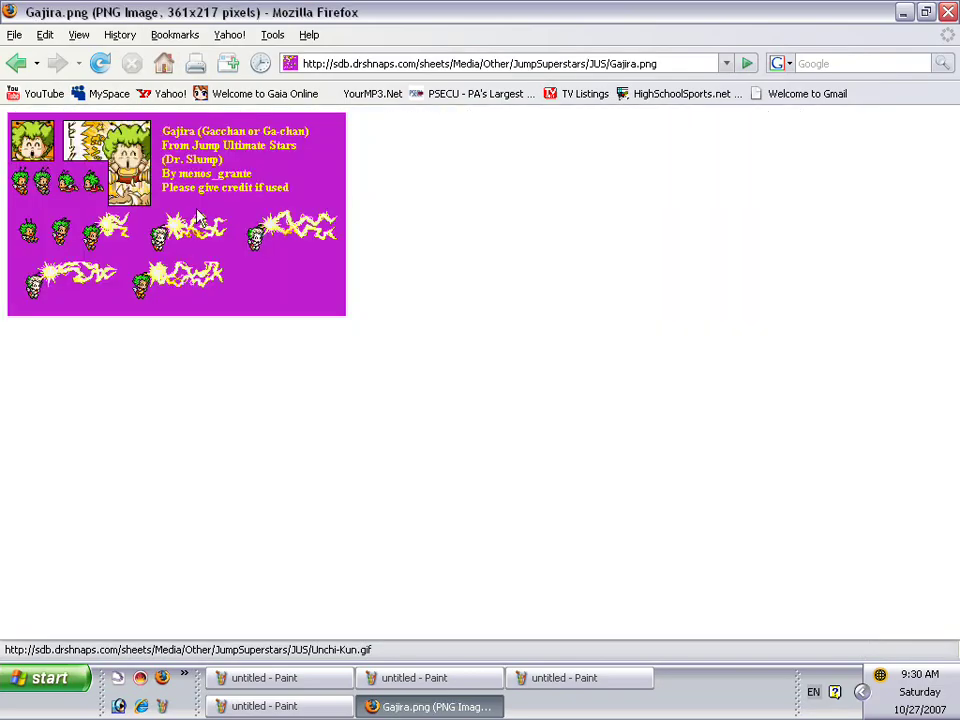
{"action": "right_click", "coordinate": [197, 216]}
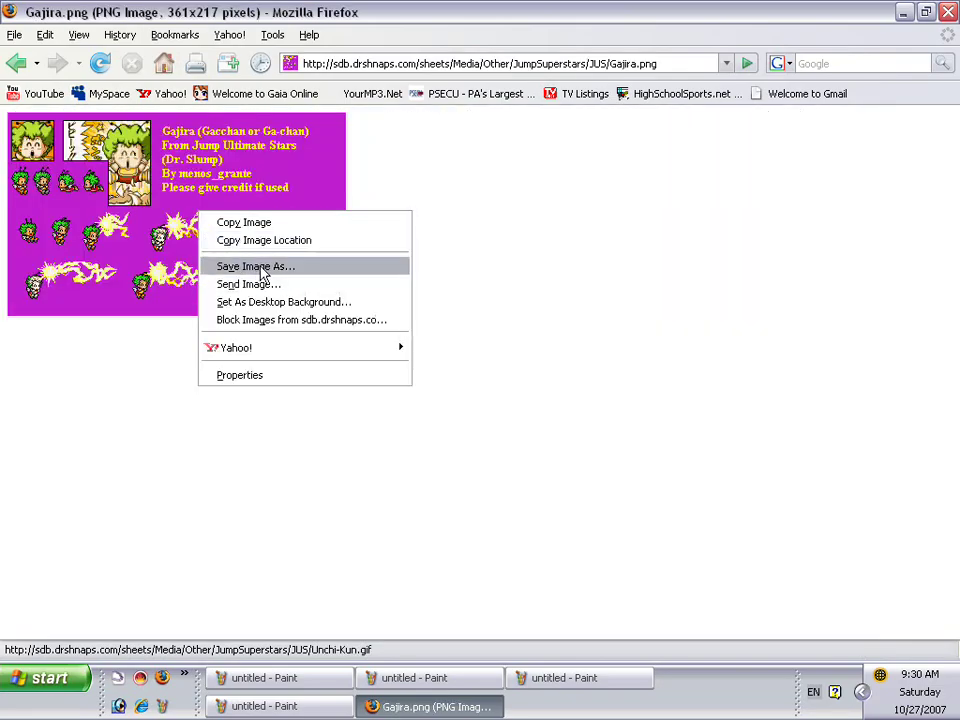
{"action": "left_click", "coordinate": [256, 268]}
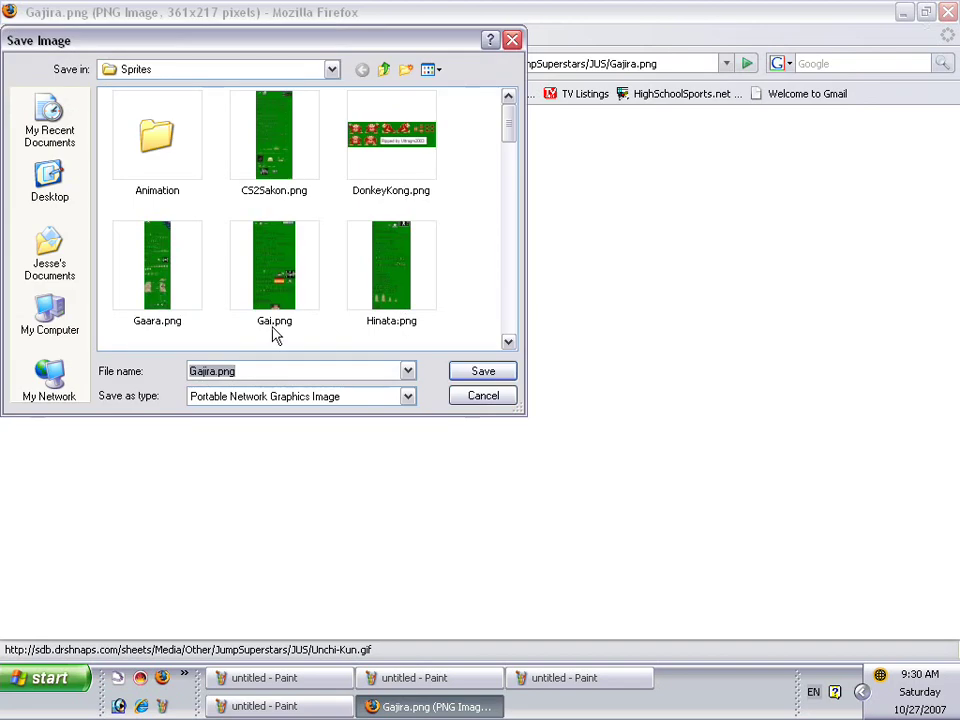
{"action": "left_click", "coordinate": [383, 69]}
{"action": "left_click_drag", "start_coordinate": [514, 154], "coordinate": [521, 279]}
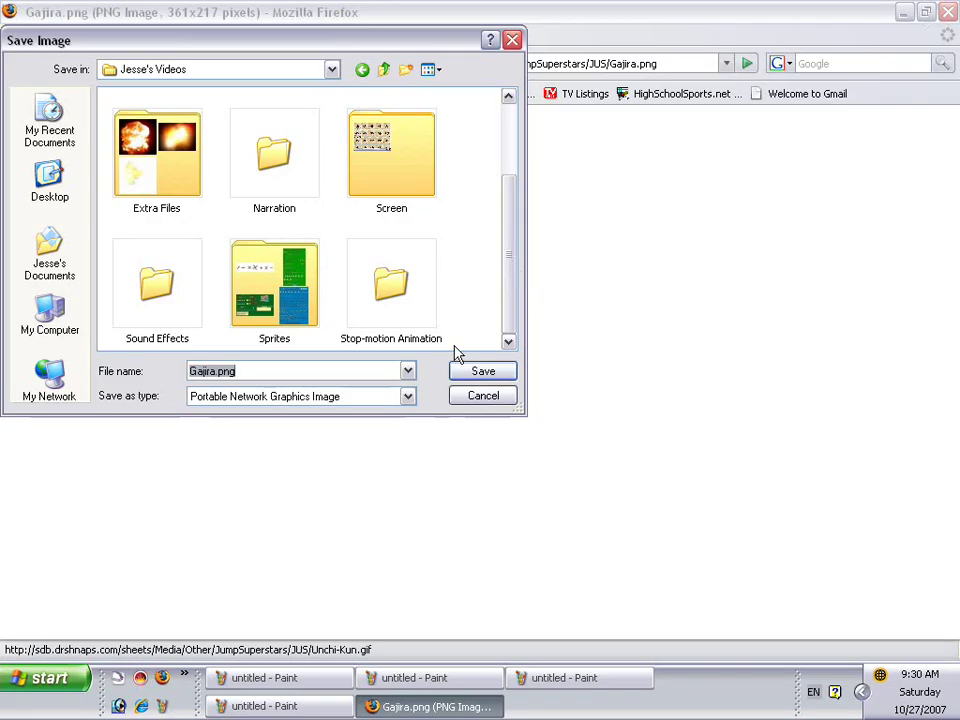
{"action": "left_click", "coordinate": [476, 376]}
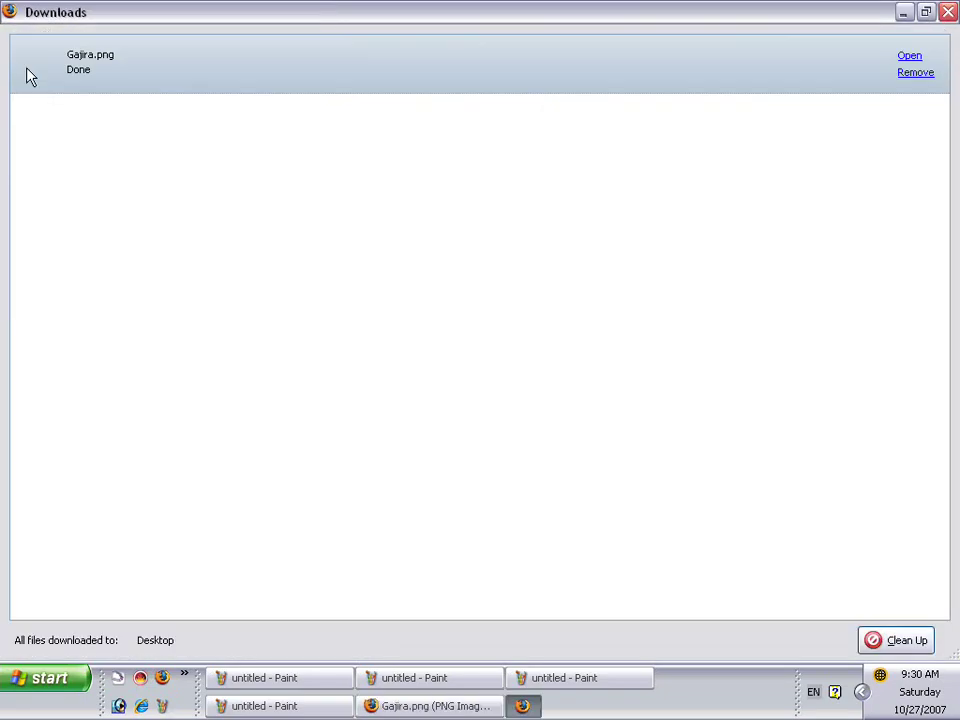
Clear the finished download, return to the DS sprite list and close Firefox.
{"action": "left_click", "coordinate": [903, 641]}
{"action": "left_click", "coordinate": [947, 12]}
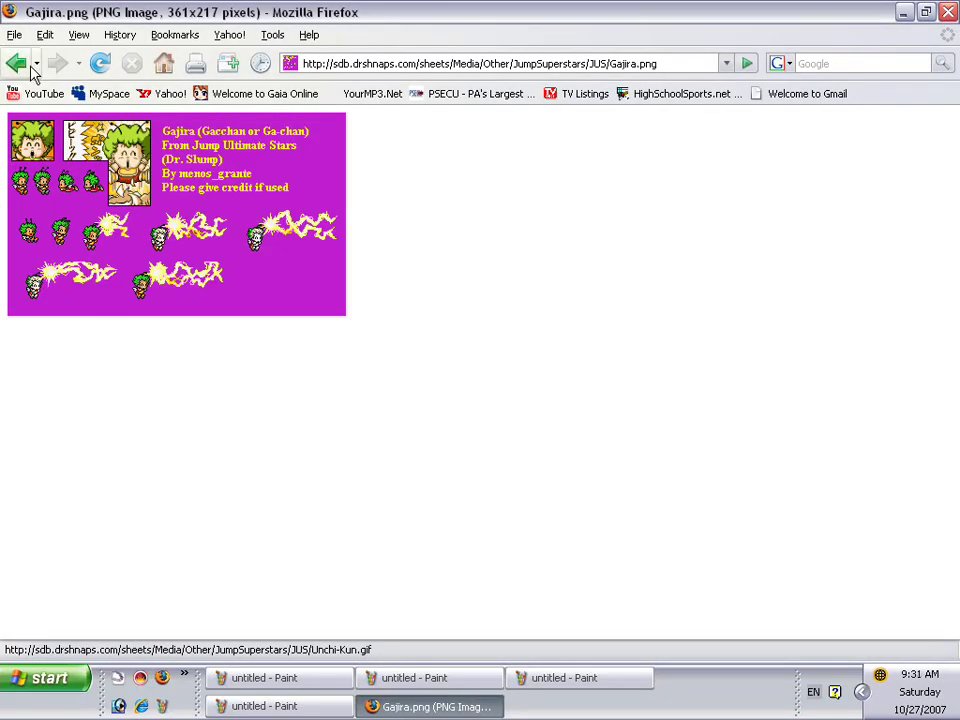
{"action": "left_click", "coordinate": [16, 63]}
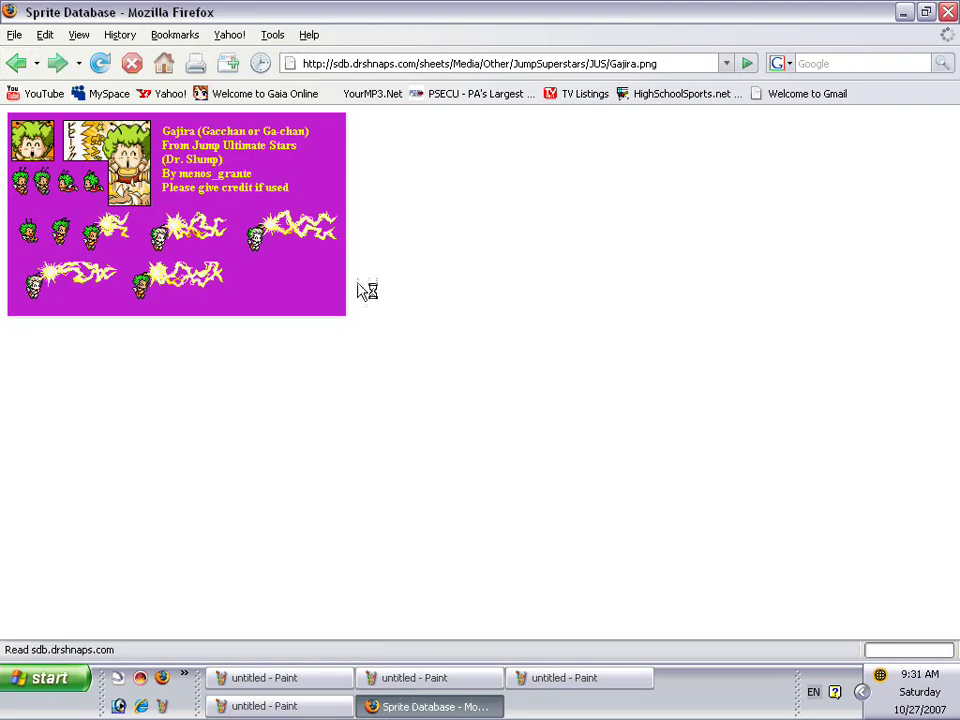
{"action": "scroll", "coordinate": [926, 263], "scroll_direction": "up", "scroll_amount": 20}
{"action": "scroll", "coordinate": [928, 222], "scroll_direction": "up", "scroll_amount": 8}
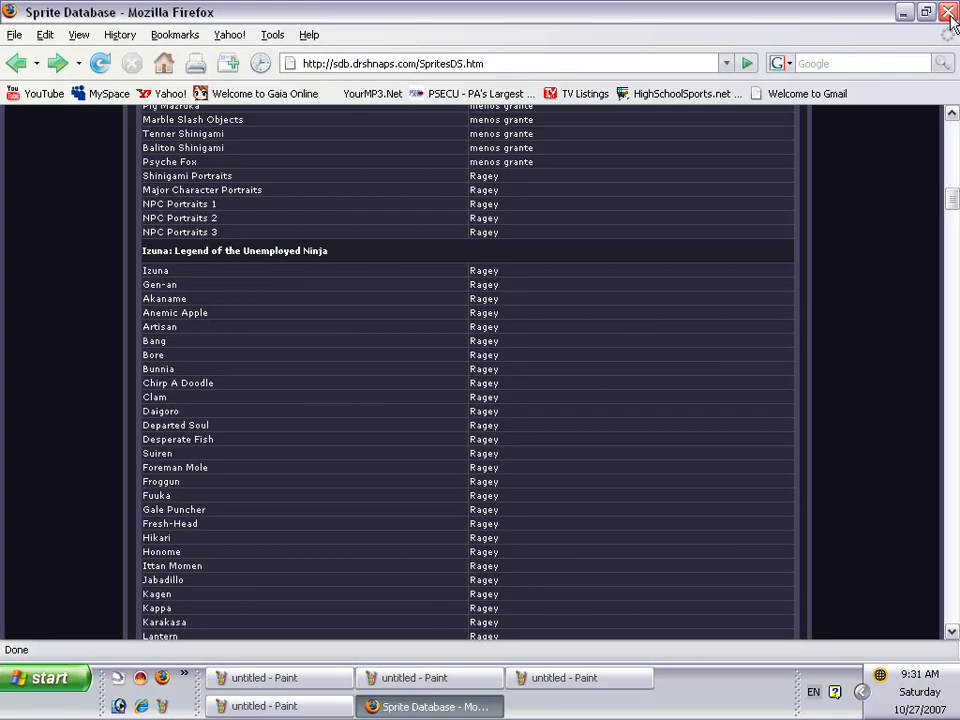
{"action": "left_click", "coordinate": [948, 13]}
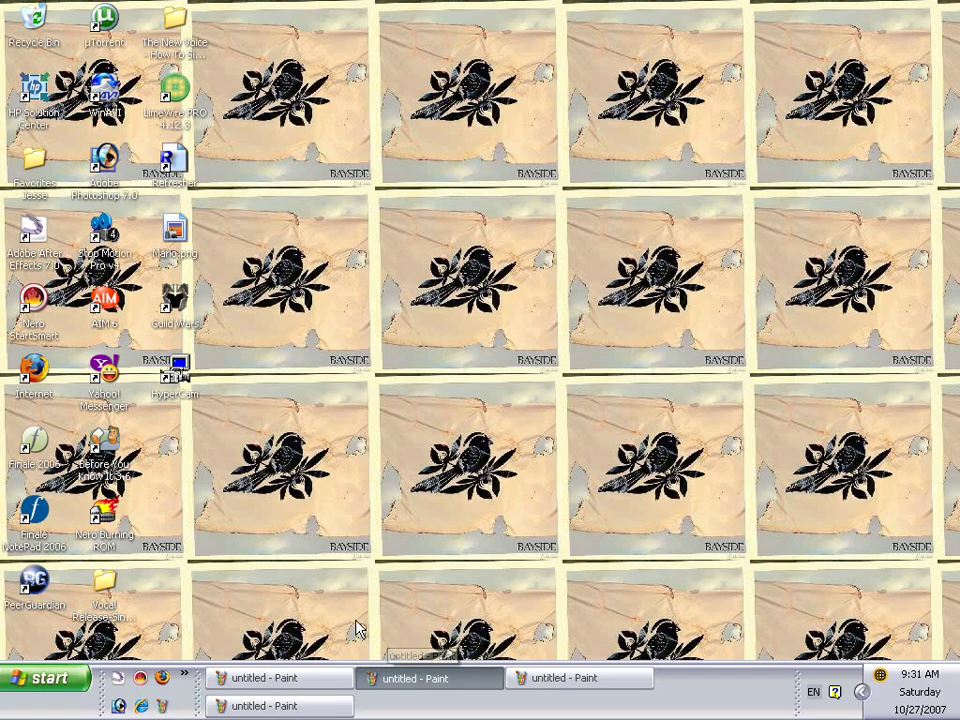
Close one of the spare untitled Paint windows from the taskbar.
{"action": "left_click", "coordinate": [317, 685]}
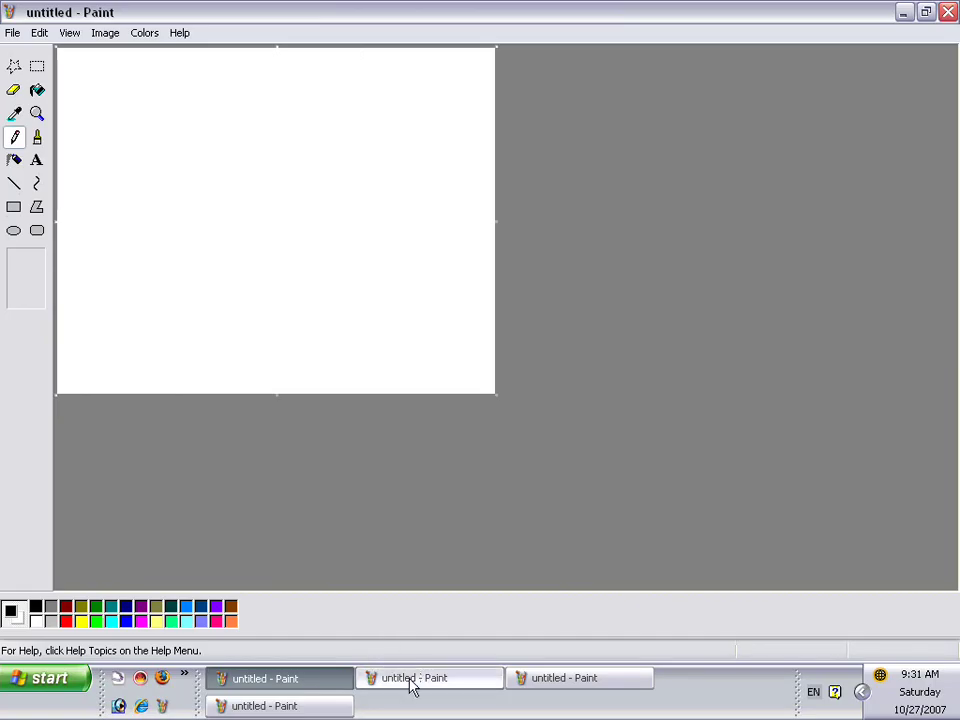
{"action": "left_click", "coordinate": [430, 683]}
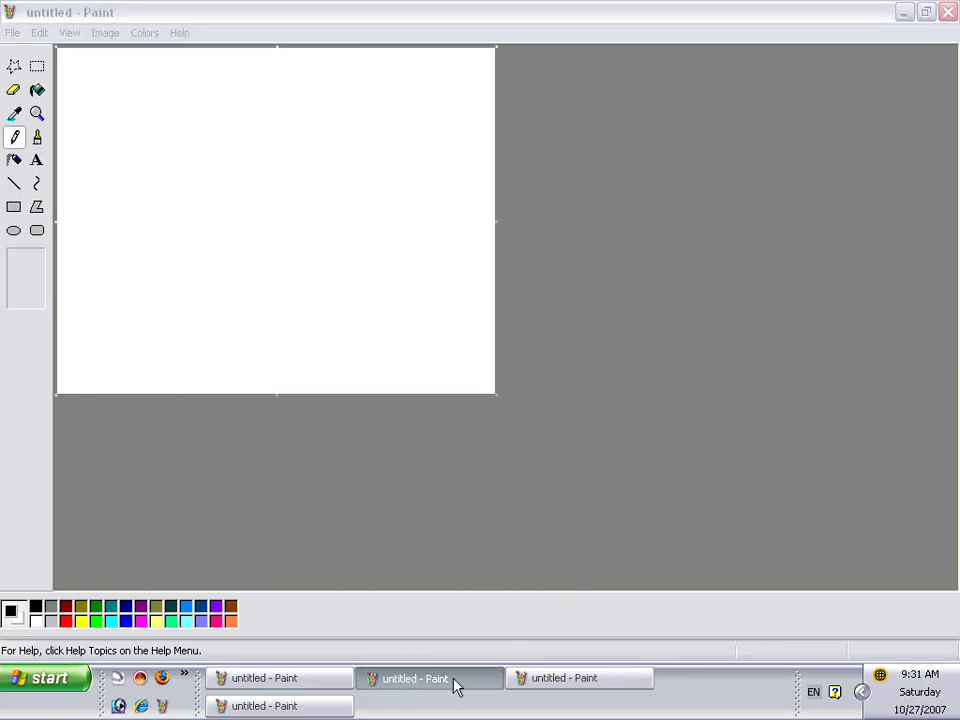
{"action": "left_click", "coordinate": [326, 702]}
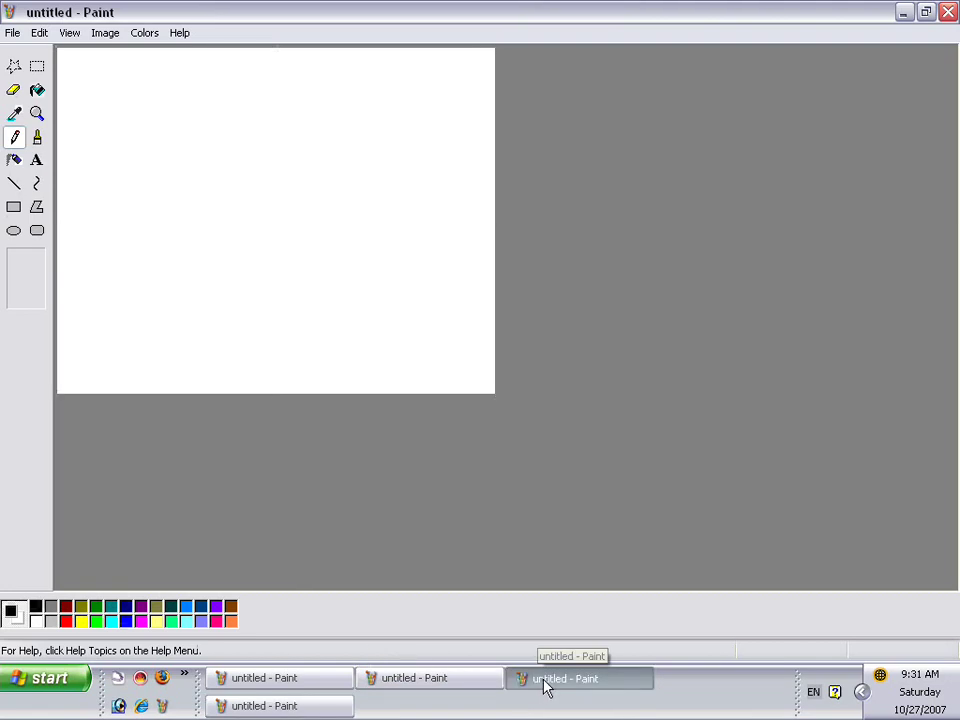
{"action": "right_click", "coordinate": [552, 687]}
{"action": "left_click", "coordinate": [580, 665]}
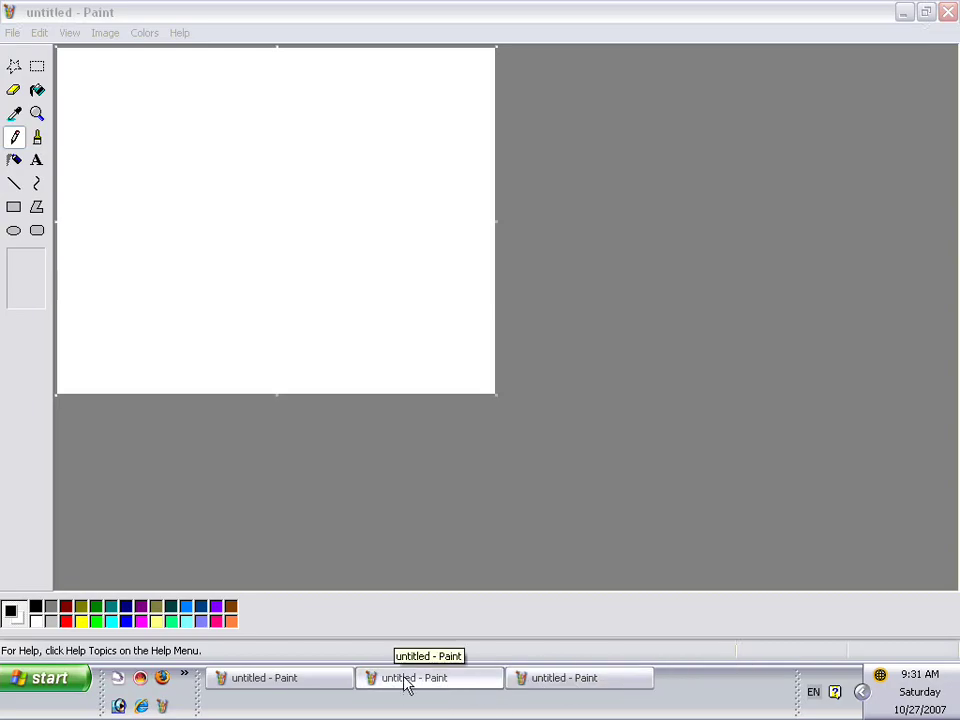
Cancel the Open dialog and shrink the first Paint window's canvas by dragging its corner.
{"action": "left_click", "coordinate": [333, 686]}
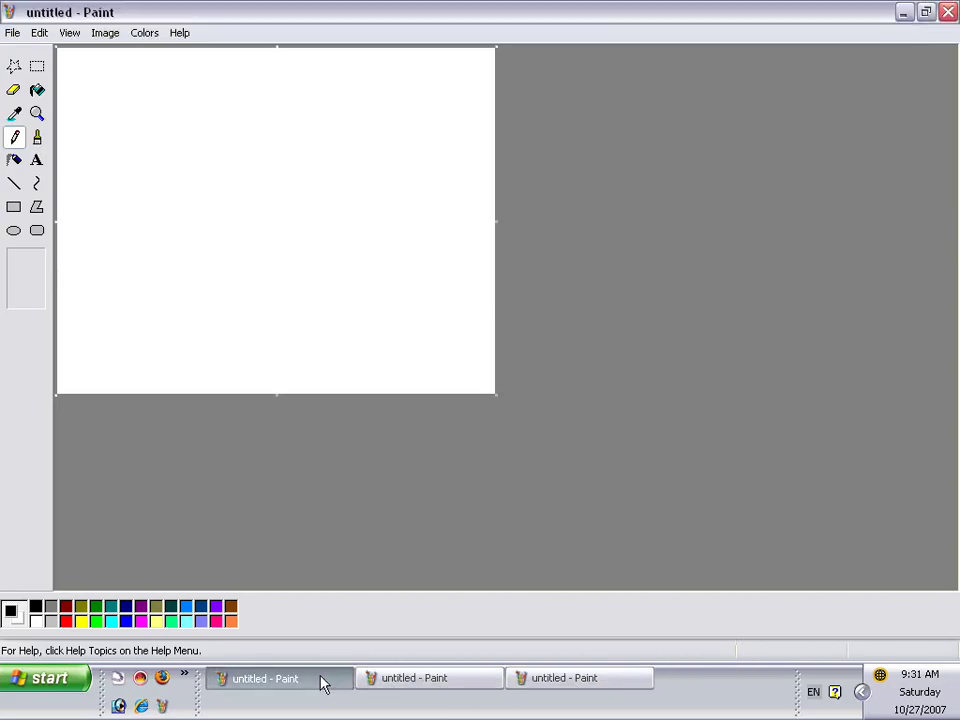
{"action": "key", "text": "ctrl+o"}
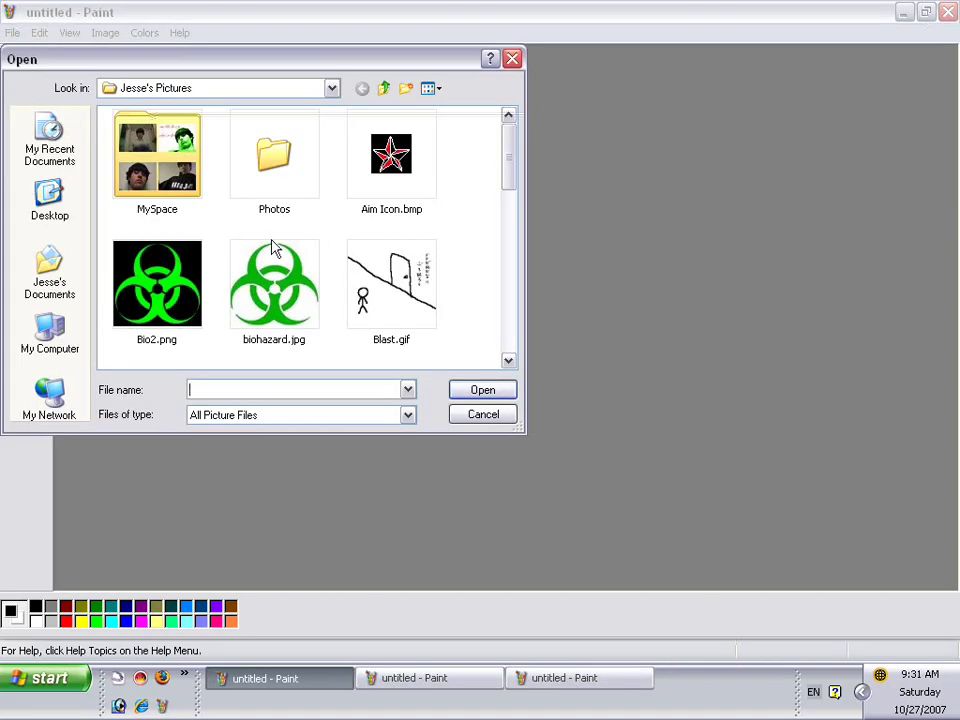
{"action": "left_click", "coordinate": [54, 280]}
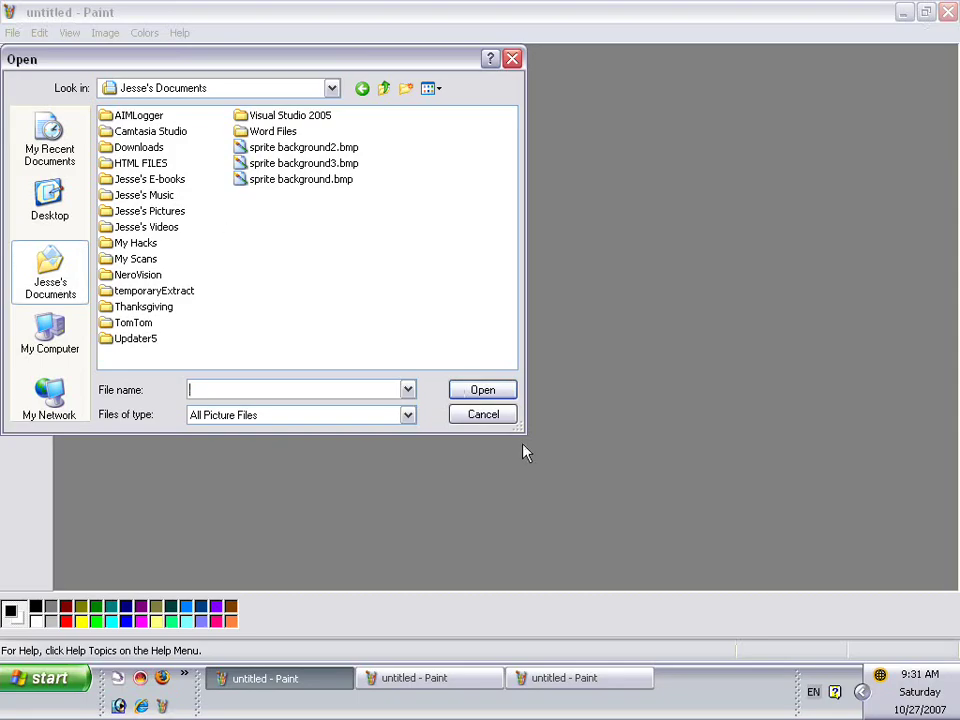
{"action": "left_click", "coordinate": [500, 420]}
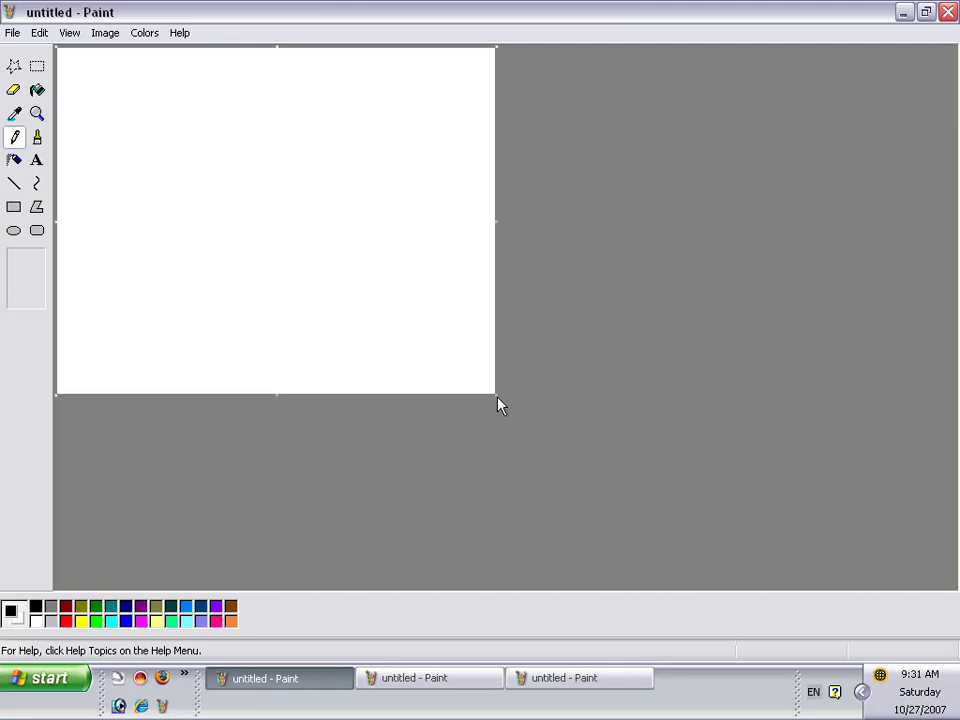
{"action": "left_click_drag", "start_coordinate": [496, 394], "coordinate": [434, 323]}
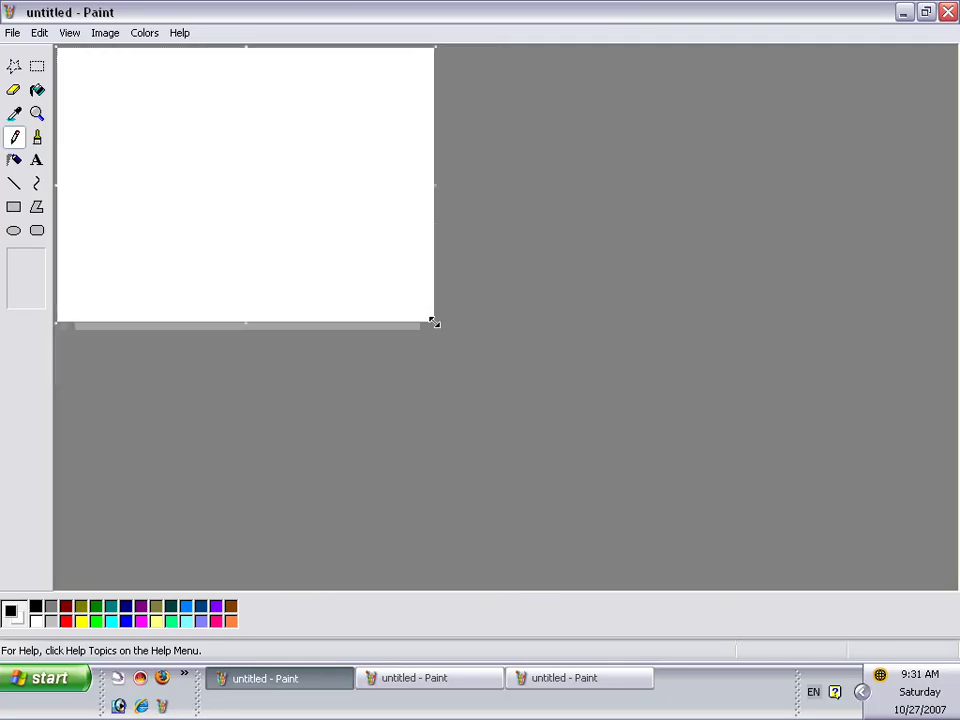
{"action": "left_click", "coordinate": [416, 680]}
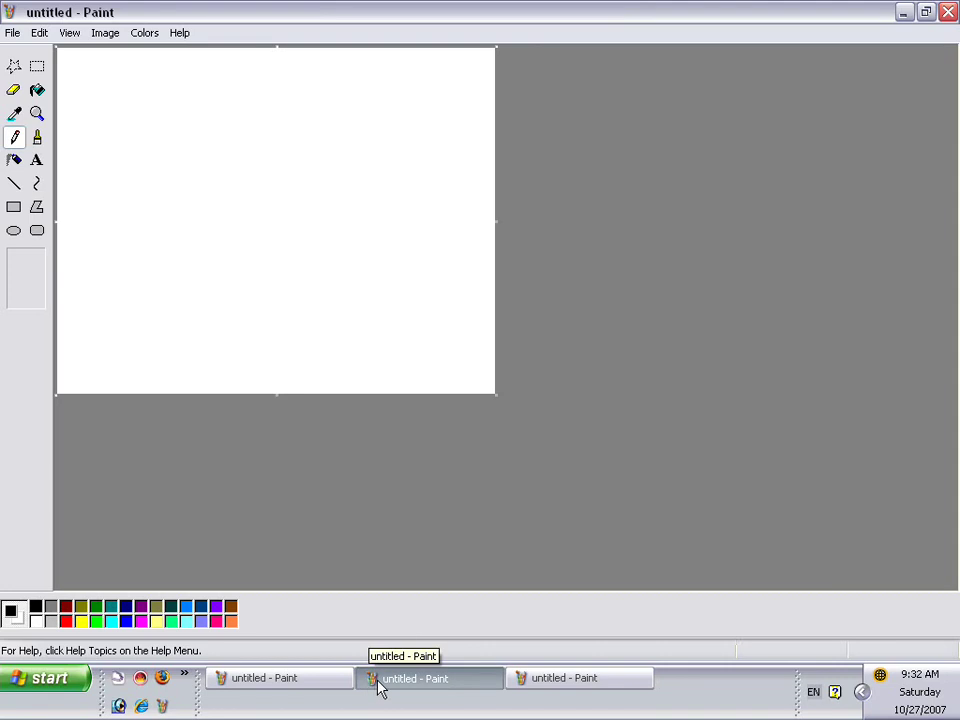
Save the small blank canvas as bg.bmp in Jesse's Documents.
{"action": "left_click", "coordinate": [340, 680]}
{"action": "left_click", "coordinate": [13, 33]}
{"action": "left_click", "coordinate": [57, 101]}
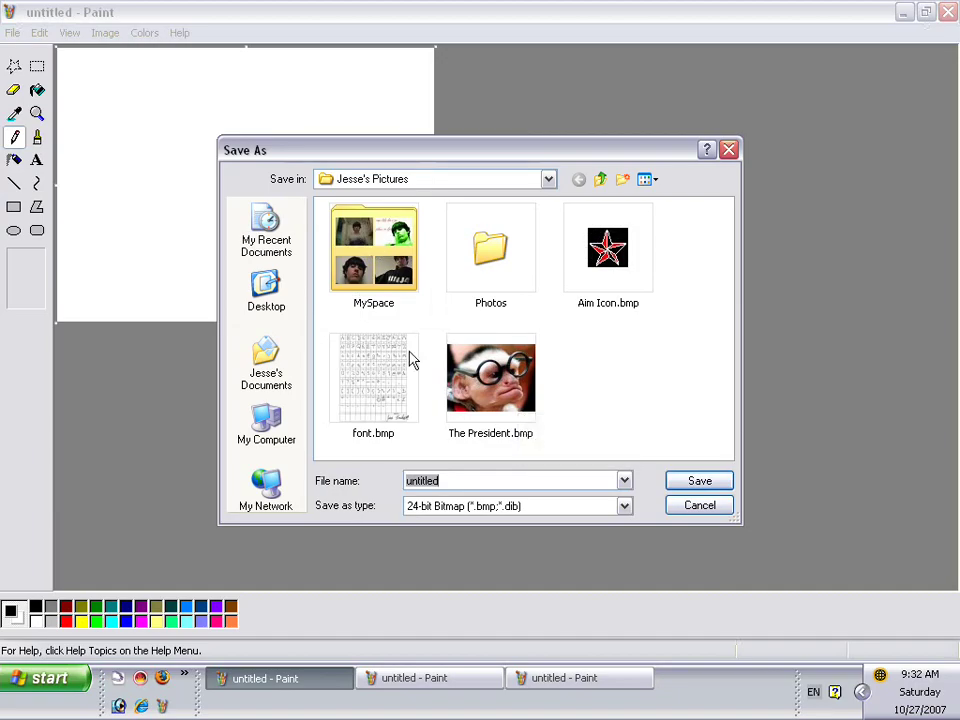
{"action": "left_click", "coordinate": [600, 179]}
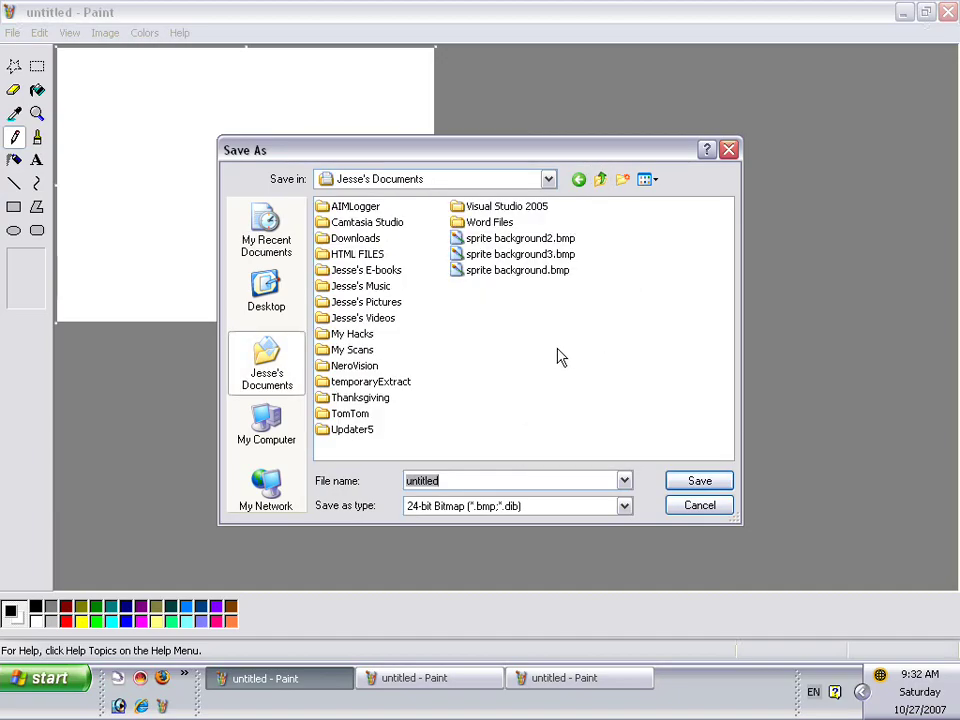
{"action": "type", "text": "bg"}
{"action": "key", "text": "Return"}
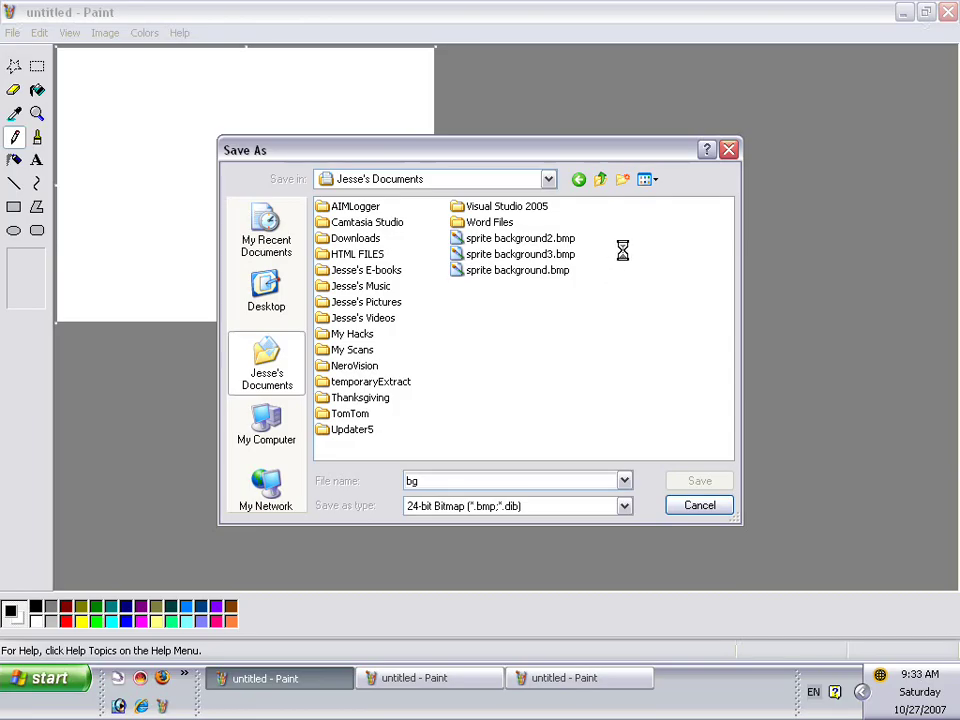
{"action": "left_click", "coordinate": [425, 684]}
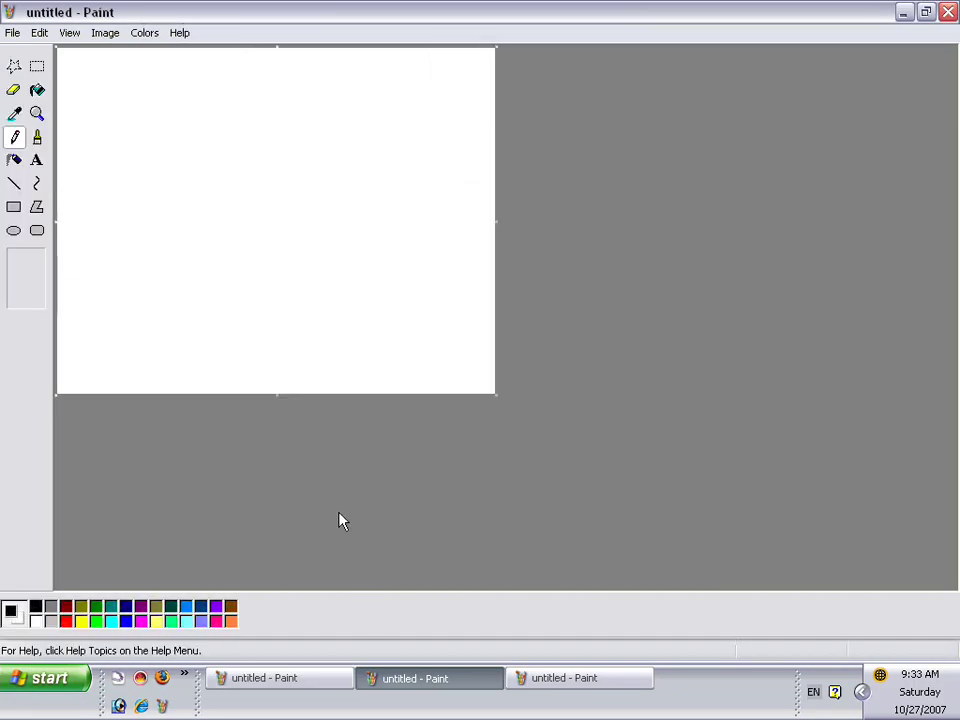
Open bg.bmp from Jesse's Documents in the second untitled Paint window.
{"action": "left_click", "coordinate": [292, 682]}
{"action": "left_click", "coordinate": [398, 682]}
{"action": "left_click", "coordinate": [12, 33]}
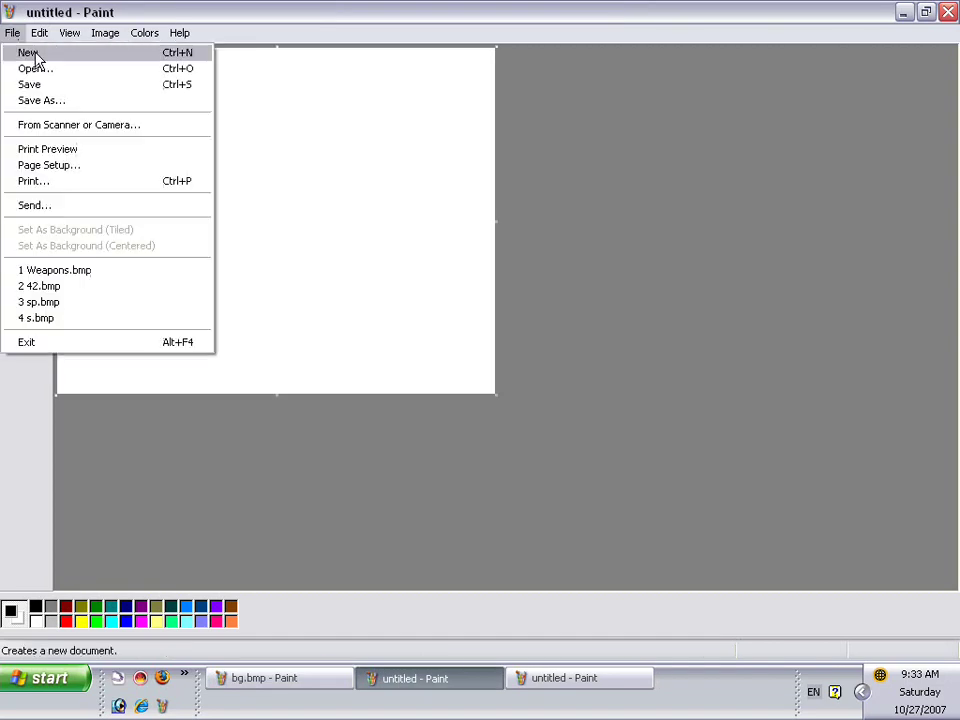
{"action": "left_click", "coordinate": [30, 67]}
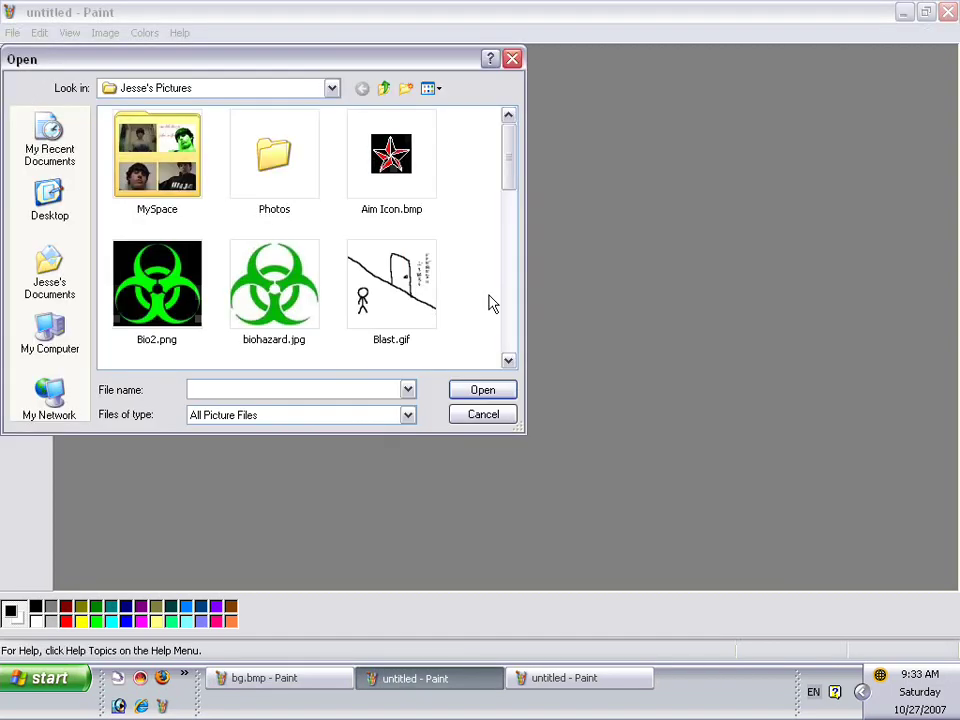
{"action": "left_click_drag", "start_coordinate": [506, 154], "coordinate": [420, 186]}
{"action": "left_click", "coordinate": [384, 89]}
{"action": "double_click", "coordinate": [268, 148]}
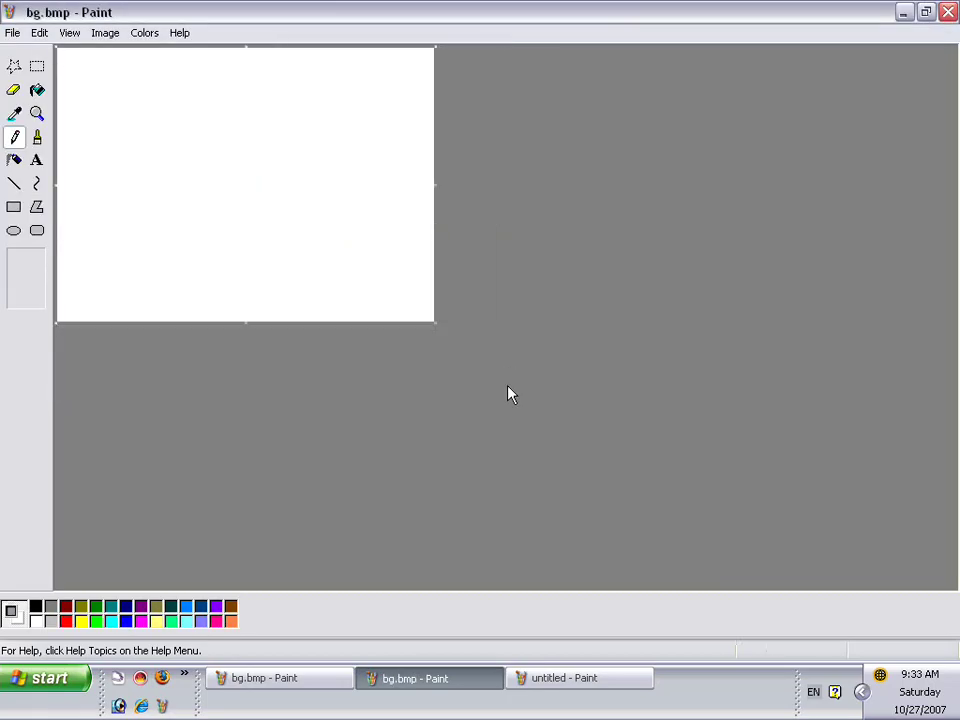
Open Naruto.png from Jesse's Videos > Sprites in the remaining Paint window.
{"action": "left_click", "coordinate": [557, 684]}
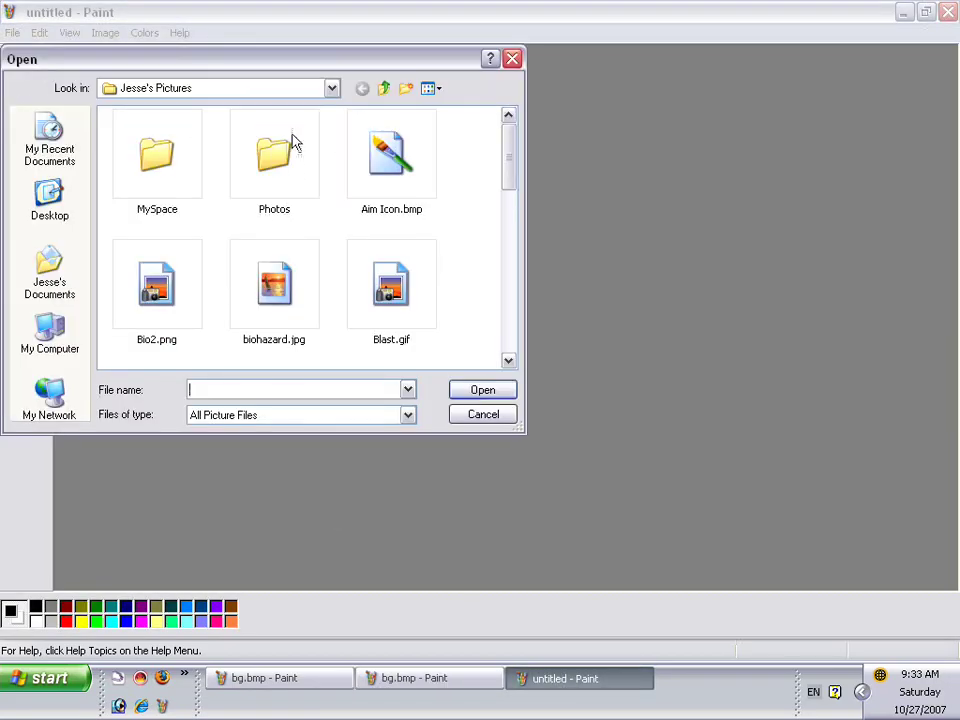
{"action": "left_click", "coordinate": [383, 88]}
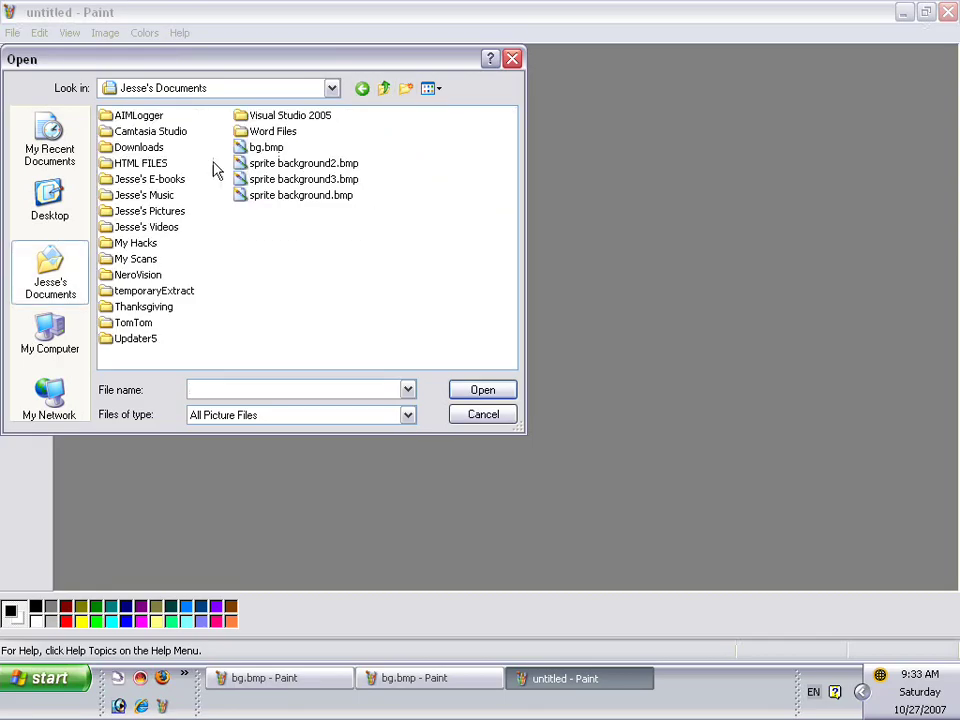
{"action": "double_click", "coordinate": [145, 228]}
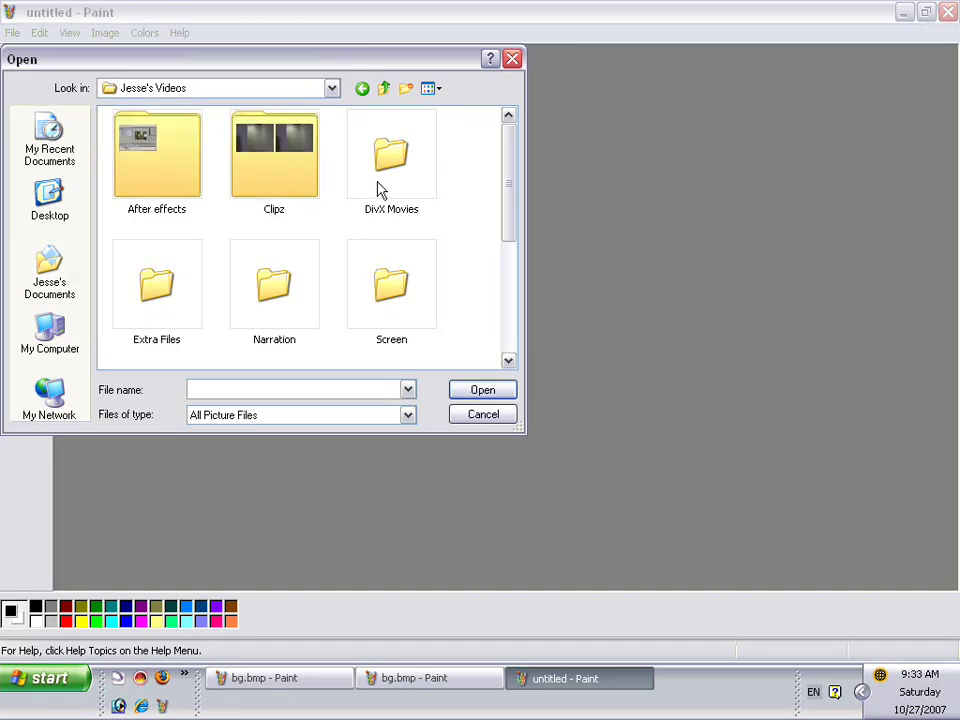
{"action": "double_click", "coordinate": [270, 180]}
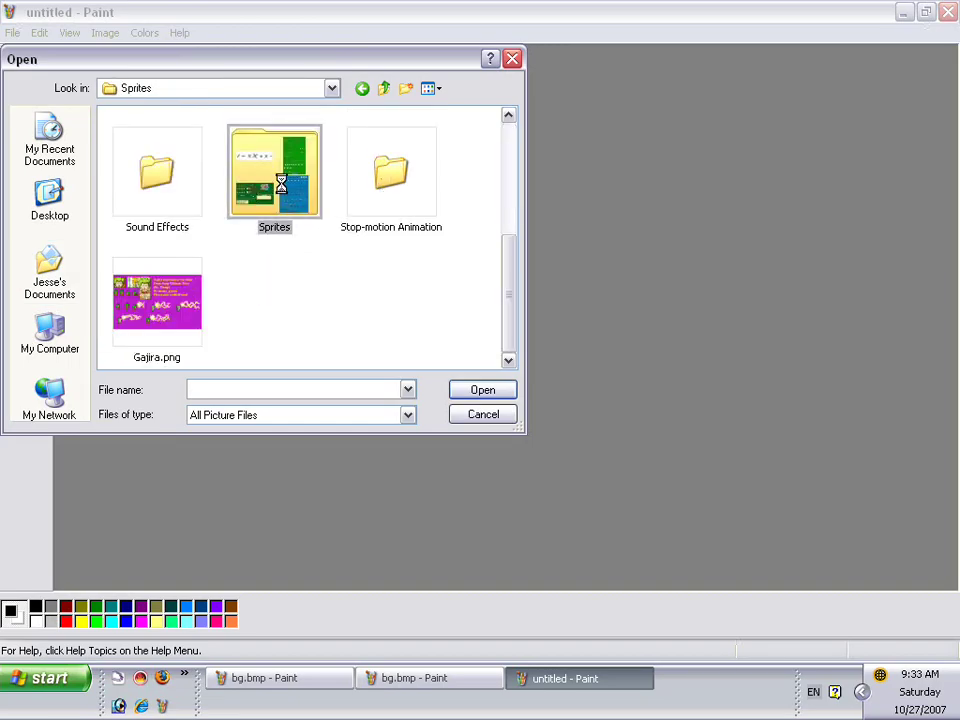
{"action": "scroll", "coordinate": [475, 152], "scroll_direction": "down", "scroll_amount": 3}
{"action": "scroll", "coordinate": [477, 167], "scroll_direction": "down", "scroll_amount": 3}
{"action": "scroll", "coordinate": [477, 167], "scroll_direction": "up", "scroll_amount": 3}
{"action": "scroll", "coordinate": [477, 165], "scroll_direction": "down", "scroll_amount": 2}
{"action": "double_click", "coordinate": [294, 178]}
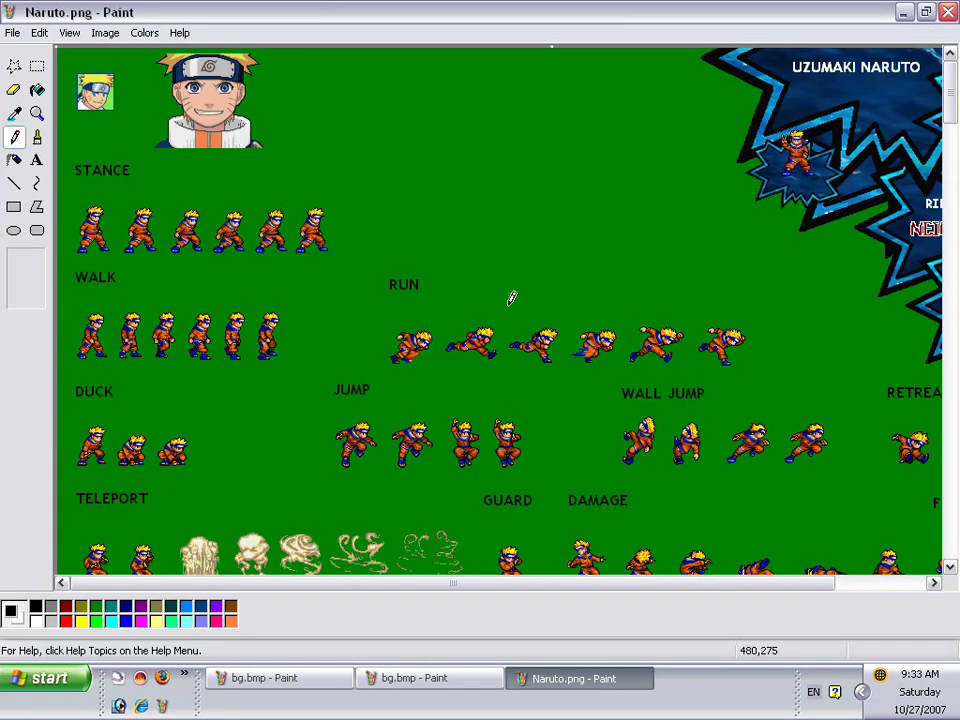
Copy the first STANCE sprite from Naruto.png using a transparent rectangular selection.
{"action": "left_click", "coordinate": [37, 67]}
{"action": "left_click", "coordinate": [23, 292]}
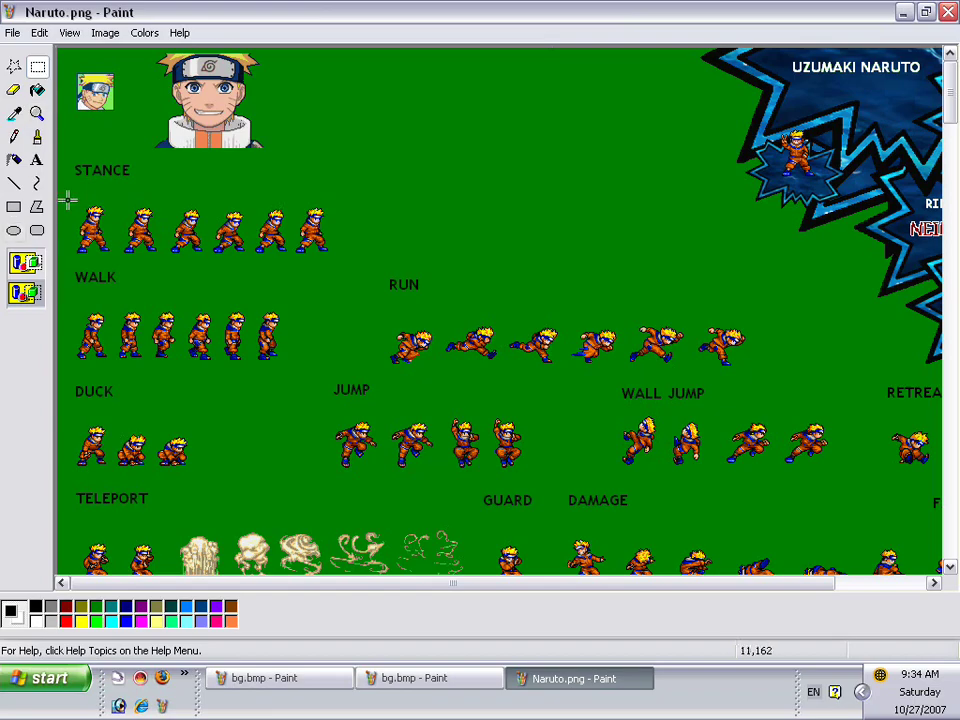
{"action": "left_click_drag", "start_coordinate": [68, 202], "coordinate": [113, 258]}
{"action": "right_click", "coordinate": [111, 242]}
{"action": "left_click", "coordinate": [125, 264]}
Paste the sprite into bg.bmp, drop its green background and place it lower left.
{"action": "left_click", "coordinate": [283, 680]}
{"action": "key", "text": "ctrl+v"}
{"action": "left_click_drag", "start_coordinate": [75, 84], "coordinate": [231, 183]}
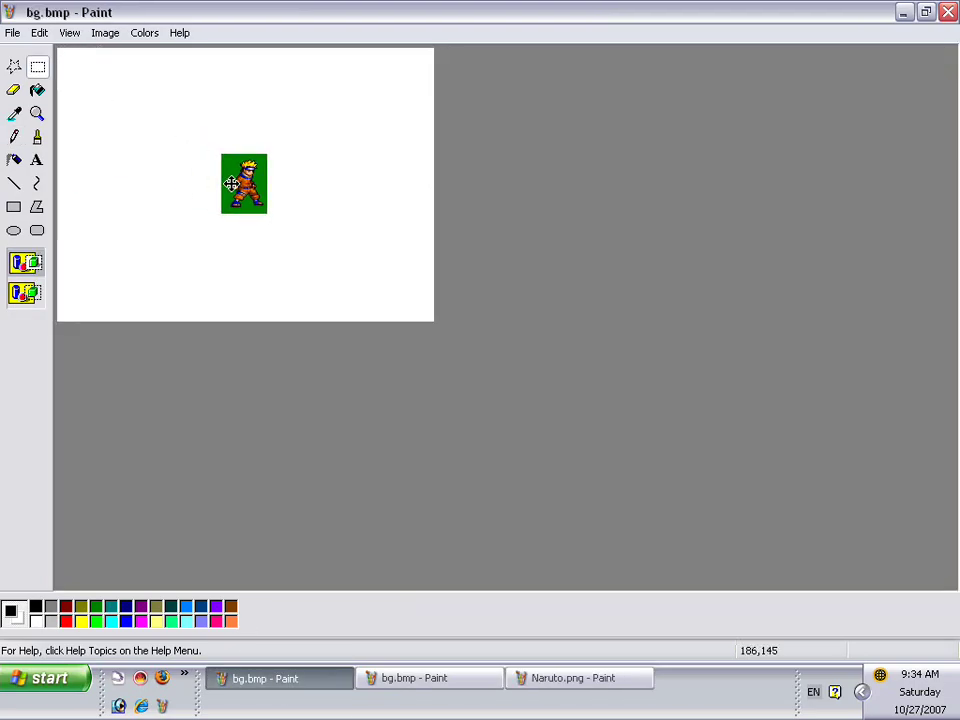
{"action": "left_click", "coordinate": [22, 288]}
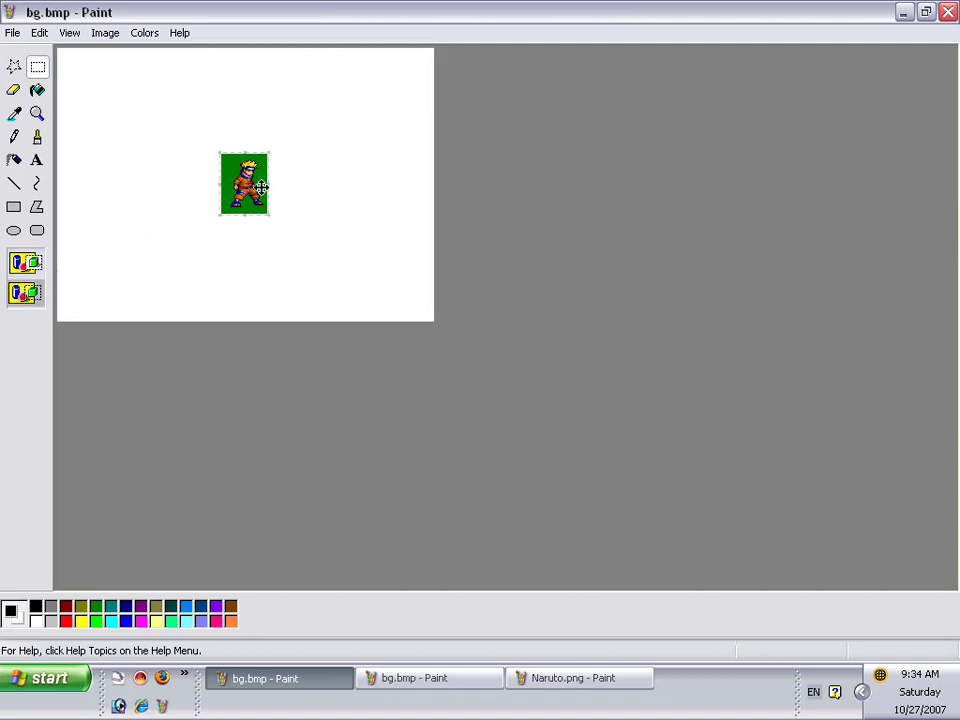
{"action": "right_click", "coordinate": [98, 608]}
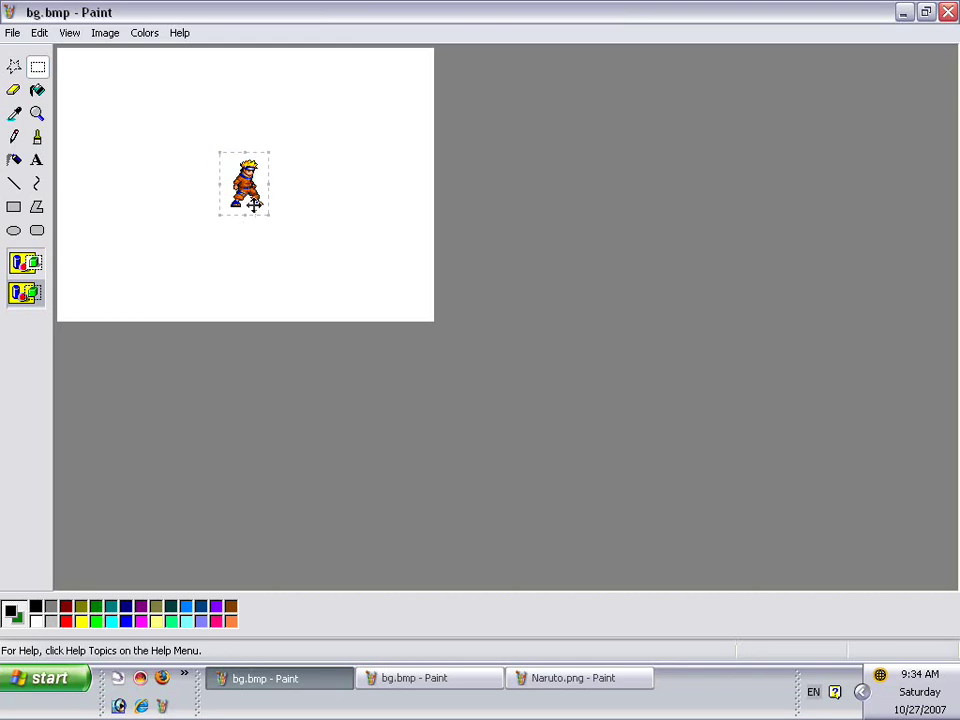
{"action": "left_click_drag", "start_coordinate": [253, 204], "coordinate": [170, 278]}
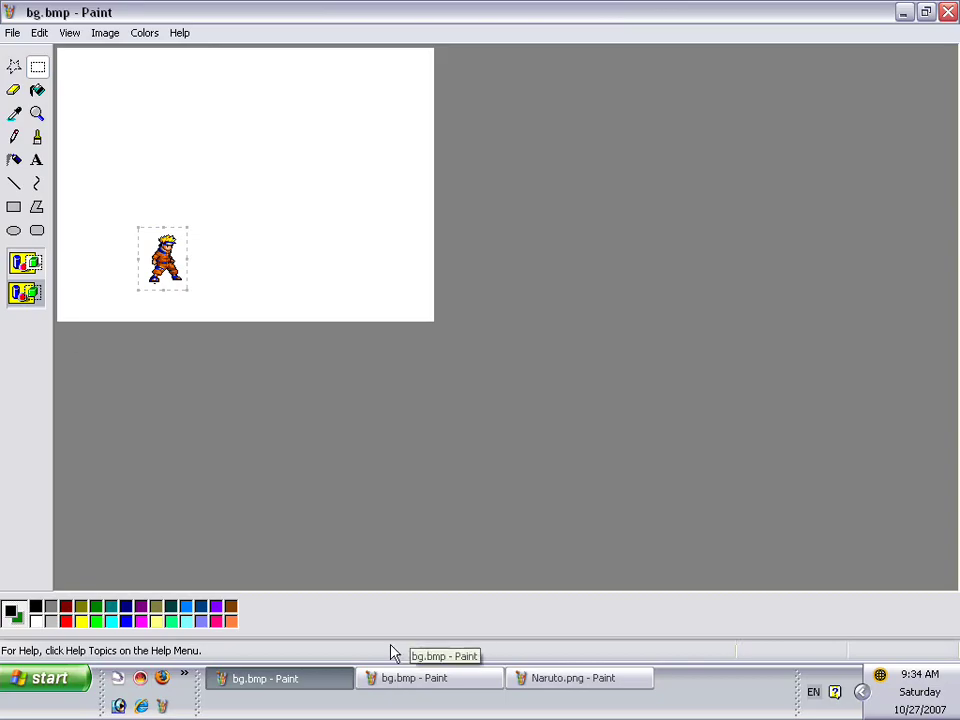
Create an Animation folder in Jesse's Documents and save the stance frame there as 1.bmp.
{"action": "left_click", "coordinate": [12, 32]}
{"action": "left_click", "coordinate": [52, 102]}
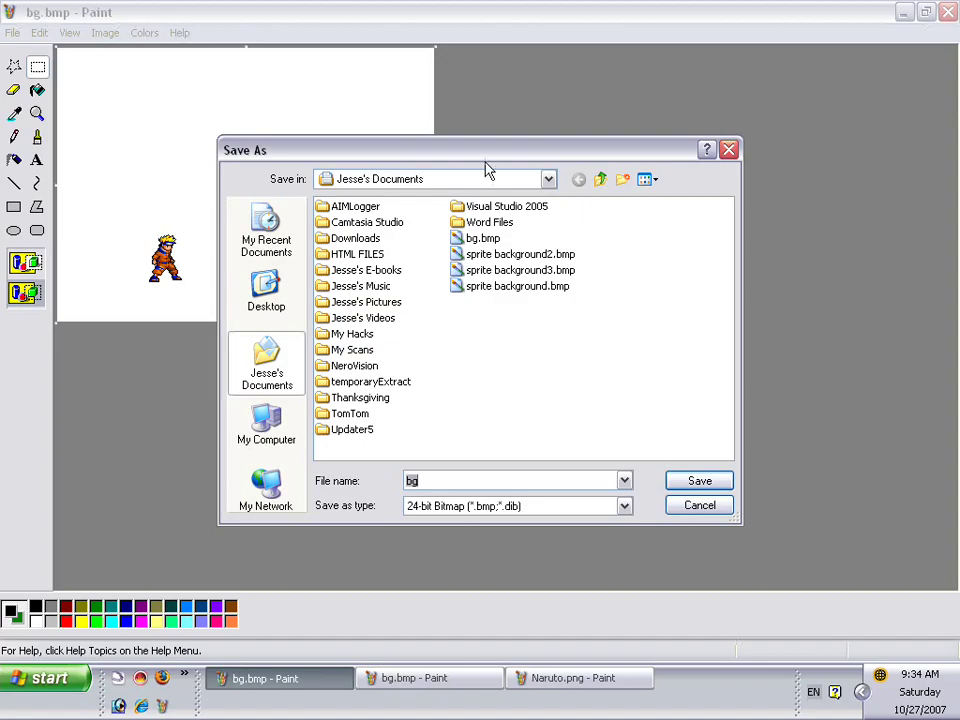
{"action": "left_click", "coordinate": [622, 180]}
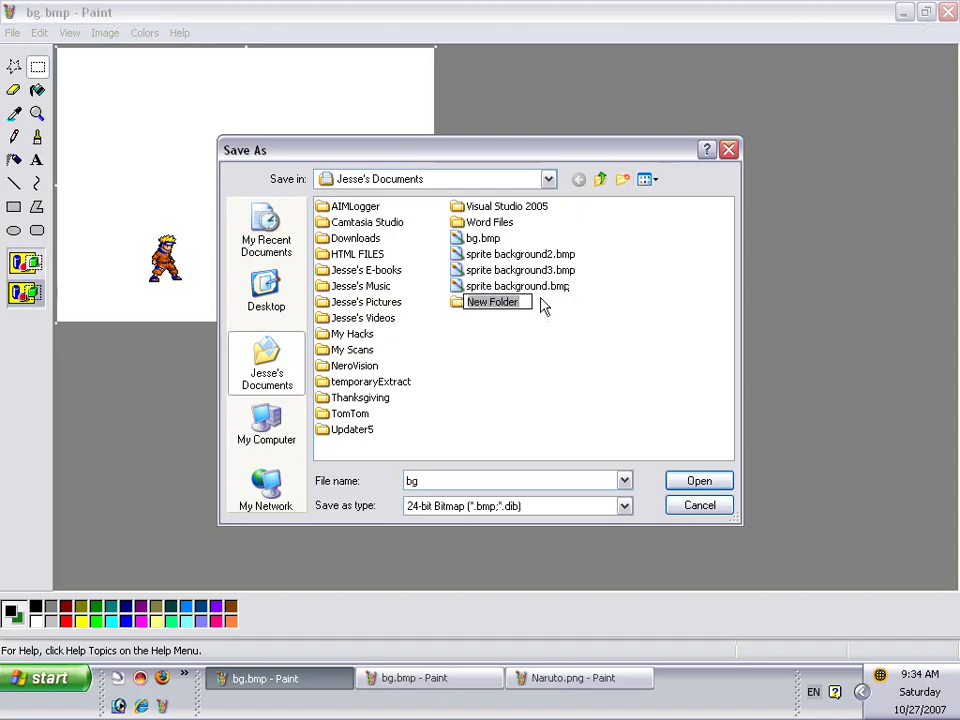
{"action": "type", "text": "Animation"}
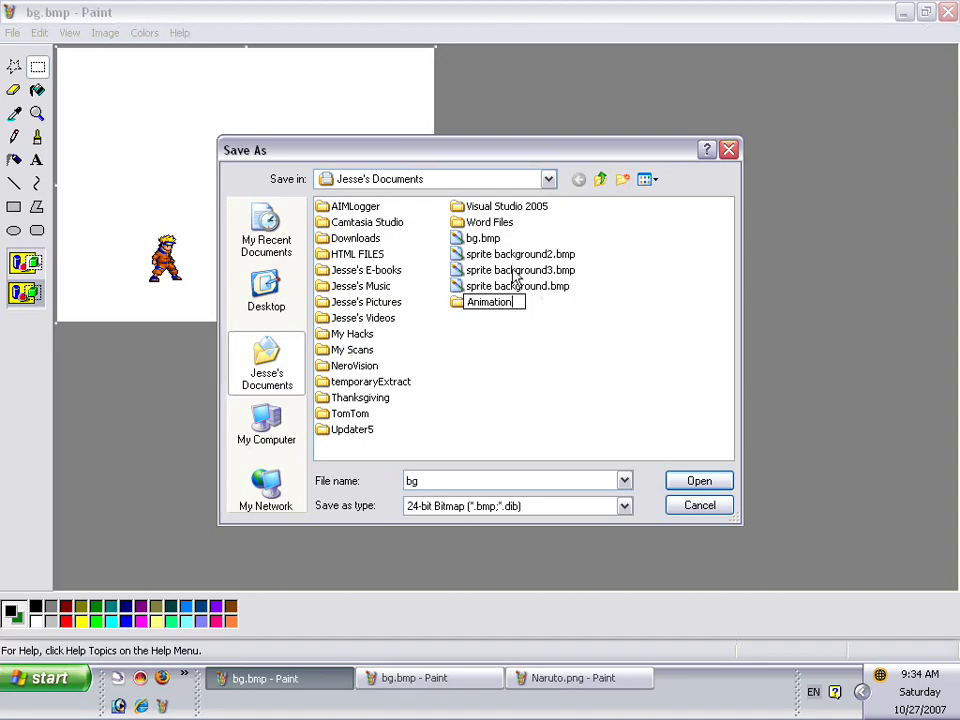
{"action": "key", "text": "Return"}
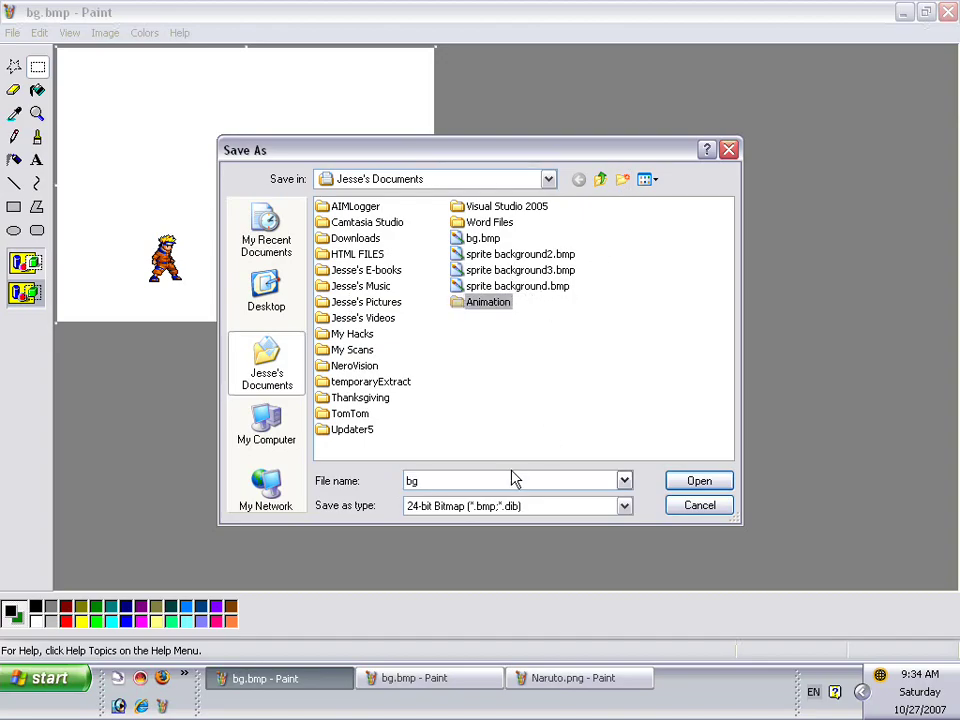
{"action": "double_click", "coordinate": [460, 300]}
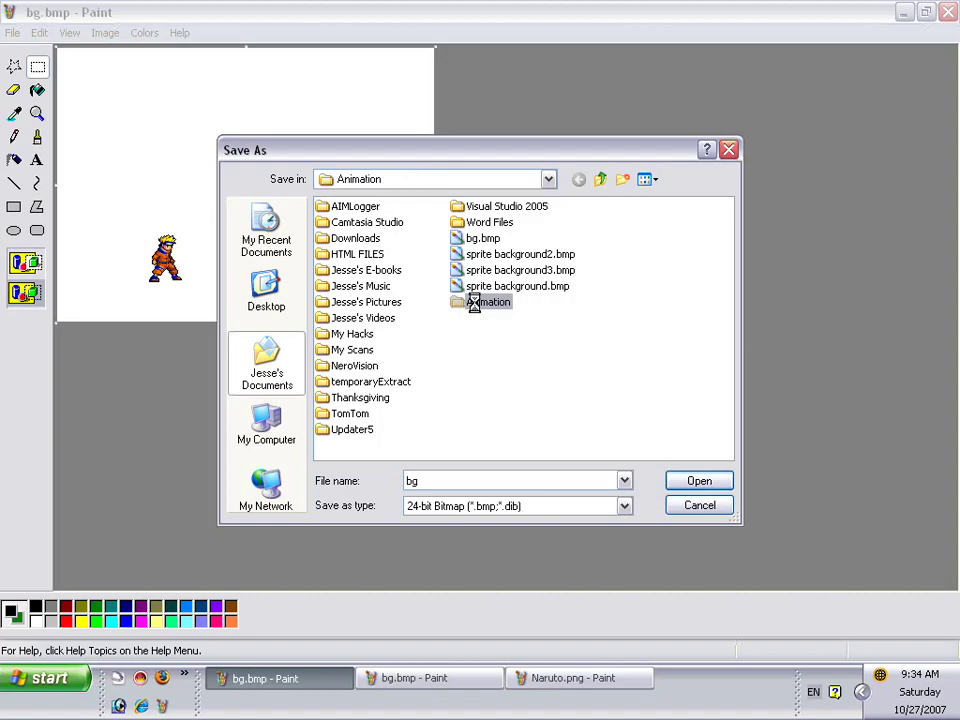
{"action": "double_click", "coordinate": [512, 480]}
{"action": "key", "text": "Return"}
Copy the first RUN sprite from the Naruto.png sprite sheet.
{"action": "left_click", "coordinate": [418, 684]}
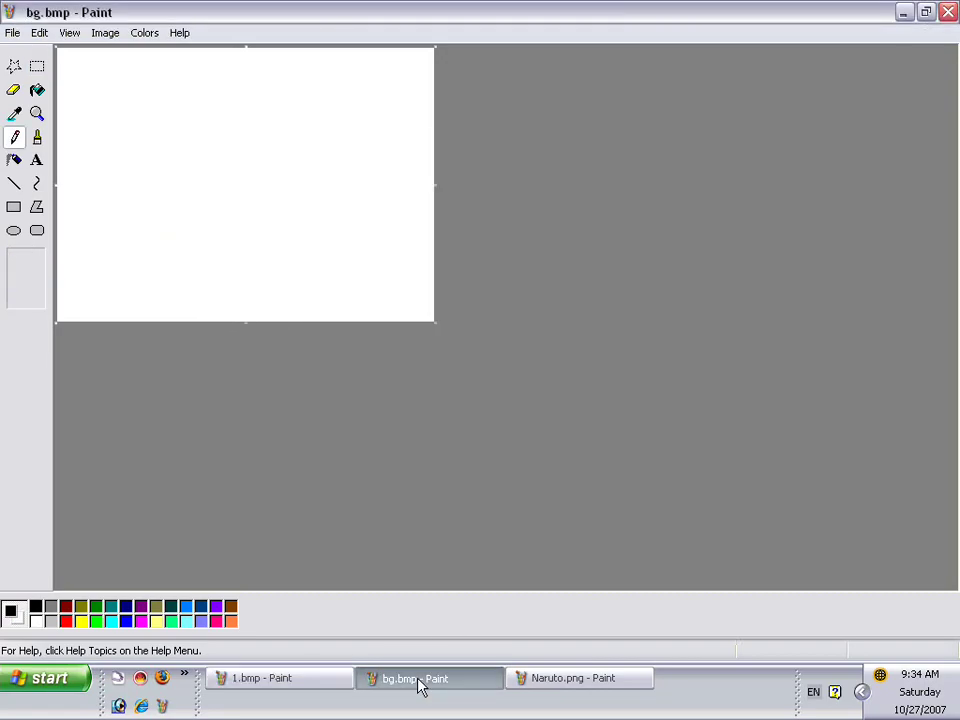
{"action": "left_click", "coordinate": [568, 680]}
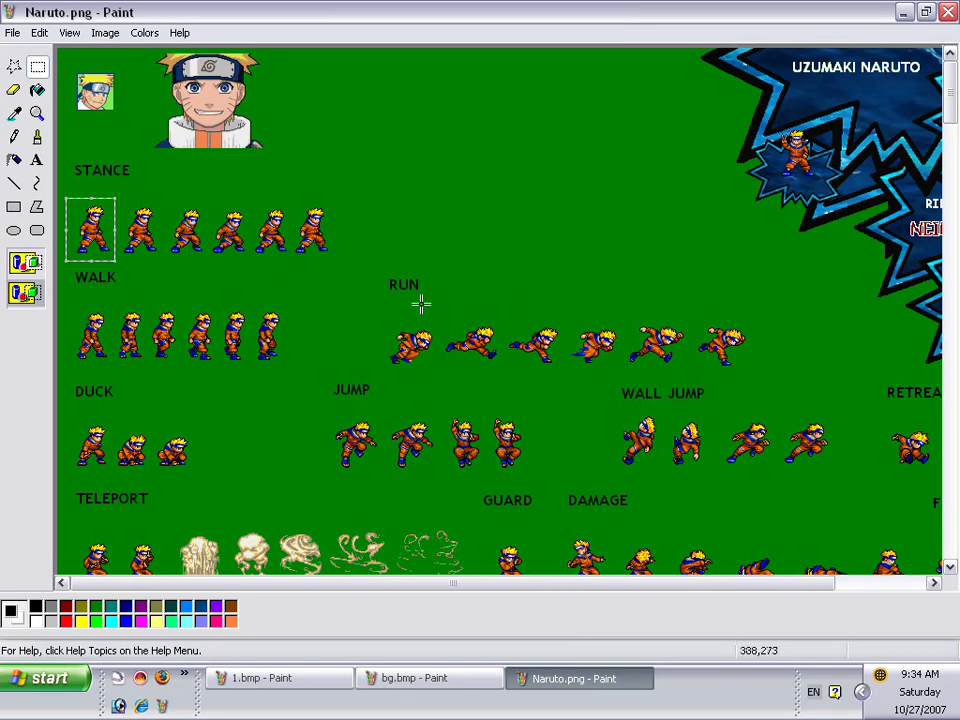
{"action": "left_click_drag", "start_coordinate": [434, 319], "coordinate": [382, 373]}
{"action": "right_click", "coordinate": [411, 366]}
{"action": "left_click", "coordinate": [450, 381]}
Paste the RUN sprite into blank bg.bmp, remove its green background, and compare with 1.bmp.
{"action": "left_click", "coordinate": [425, 679]}
{"action": "key", "text": "ctrl+v"}
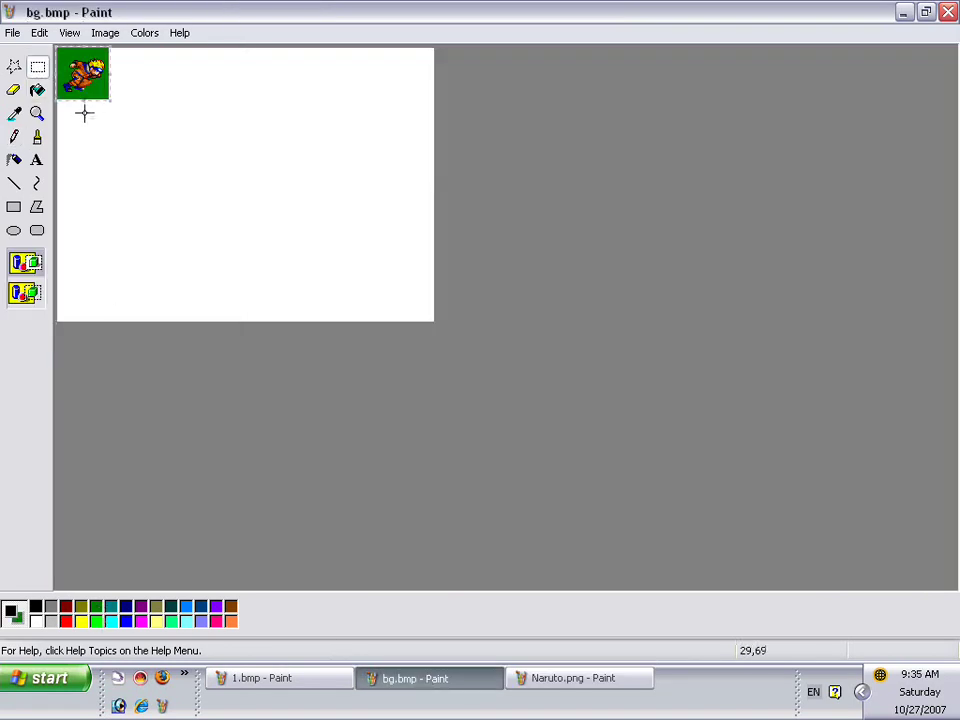
{"action": "left_click_drag", "start_coordinate": [96, 102], "coordinate": [171, 249]}
{"action": "left_click", "coordinate": [33, 298]}
{"action": "left_click", "coordinate": [306, 686]}
{"action": "left_click", "coordinate": [392, 677]}
{"action": "left_click", "coordinate": [283, 679]}
{"action": "left_click", "coordinate": [400, 684]}
{"action": "left_click", "coordinate": [307, 691]}
{"action": "left_click", "coordinate": [418, 682]}
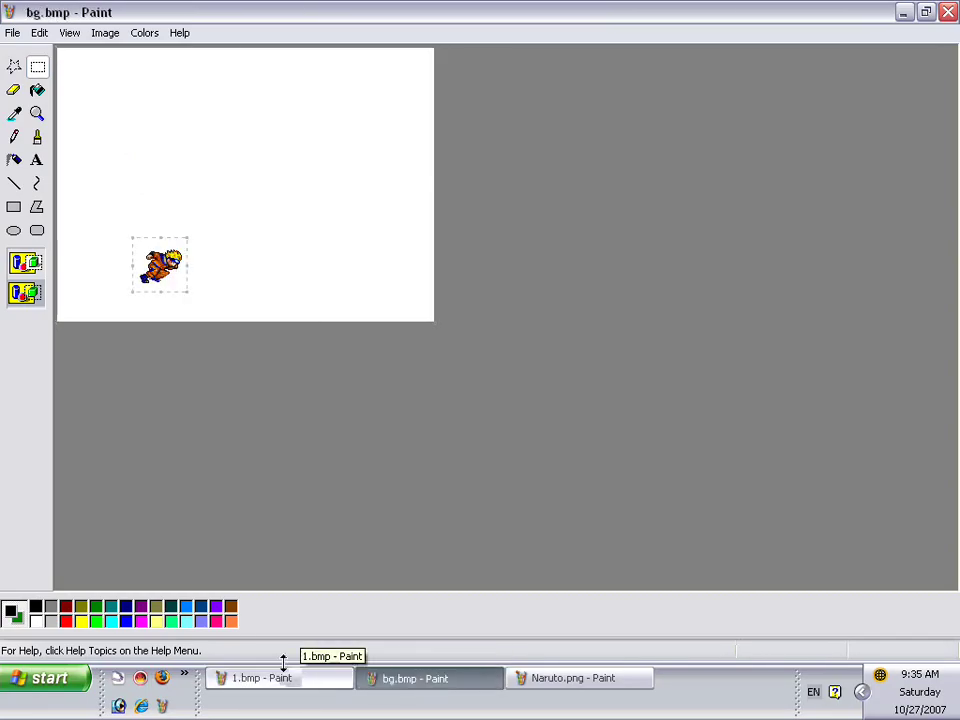
Nudge the RUN sprite until it lines up with the standing sprite's position in 1.bmp.
{"action": "left_click_drag", "start_coordinate": [157, 277], "coordinate": [166, 278]}
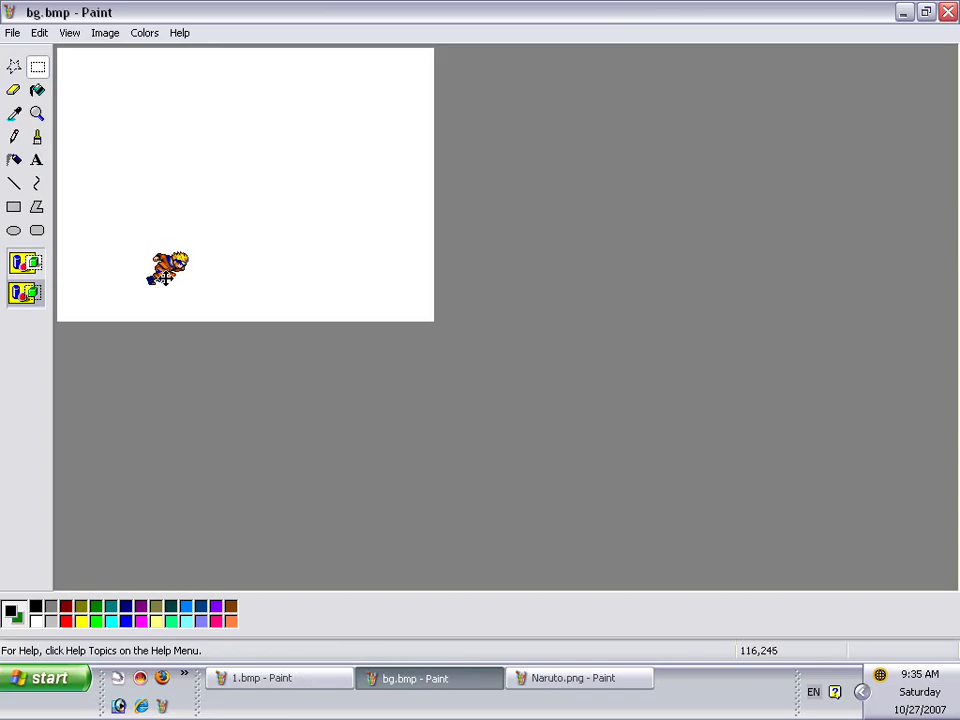
{"action": "left_click", "coordinate": [328, 686]}
{"action": "left_click", "coordinate": [400, 685]}
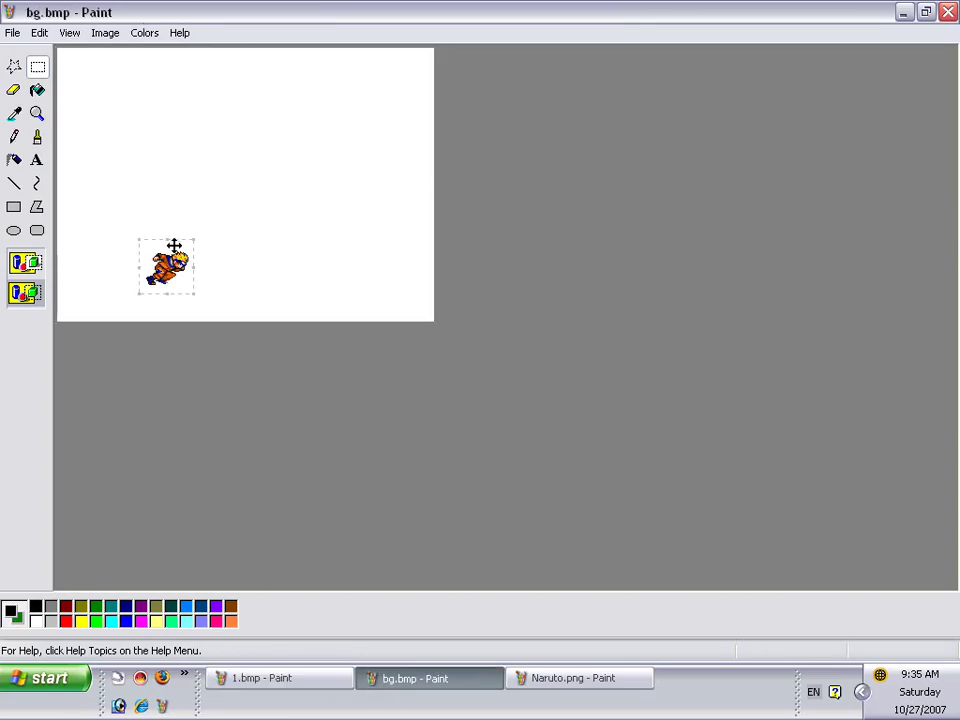
{"action": "left_click_drag", "start_coordinate": [166, 258], "coordinate": [170, 256]}
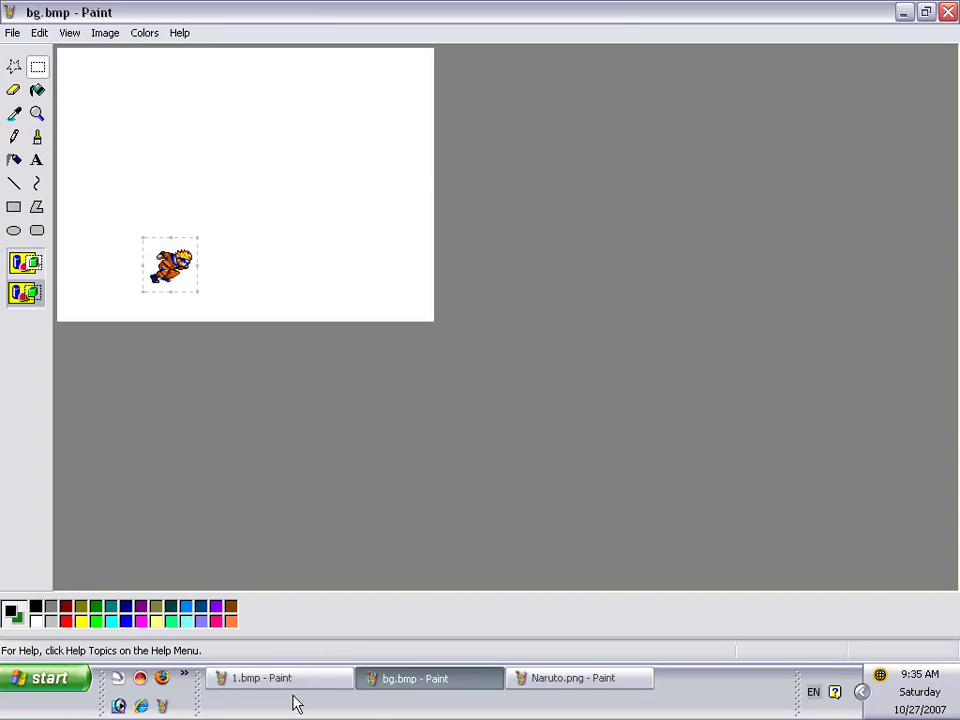
{"action": "left_click", "coordinate": [298, 684]}
{"action": "left_click", "coordinate": [387, 680]}
{"action": "left_click", "coordinate": [295, 684]}
{"action": "left_click", "coordinate": [372, 679]}
{"action": "left_click", "coordinate": [324, 688]}
{"action": "left_click", "coordinate": [415, 692]}
{"action": "left_click", "coordinate": [305, 682]}
{"action": "left_click", "coordinate": [394, 686]}
{"action": "left_click", "coordinate": [12, 33]}
{"action": "left_click", "coordinate": [32, 100]}
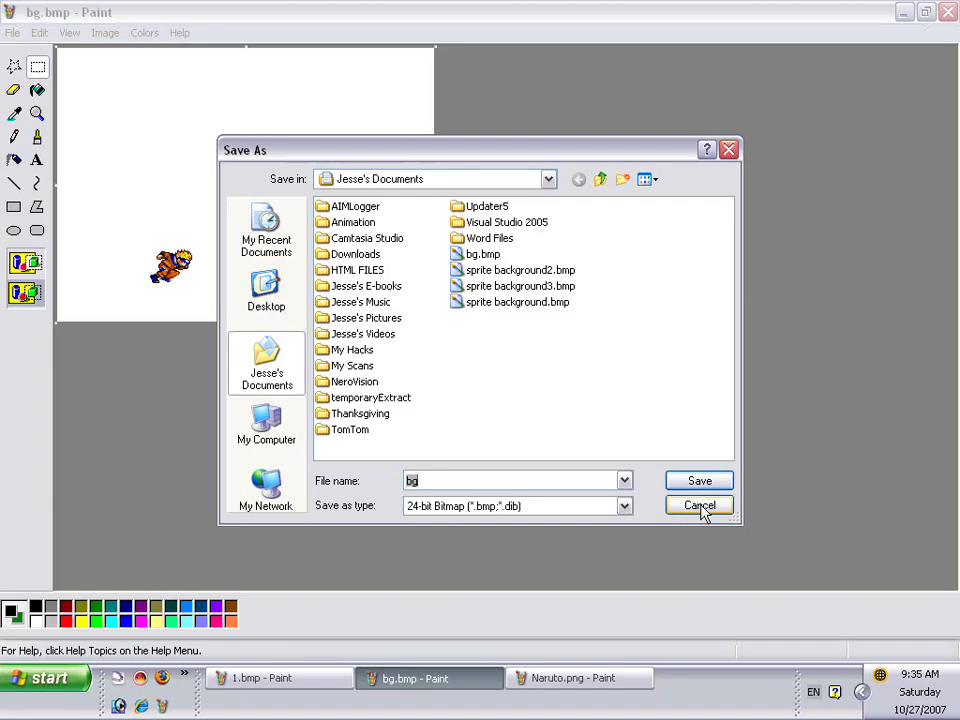
Save the running frame as 2.bmp inside the Animation folder.
{"action": "double_click", "coordinate": [360, 223]}
{"action": "double_click", "coordinate": [445, 477]}
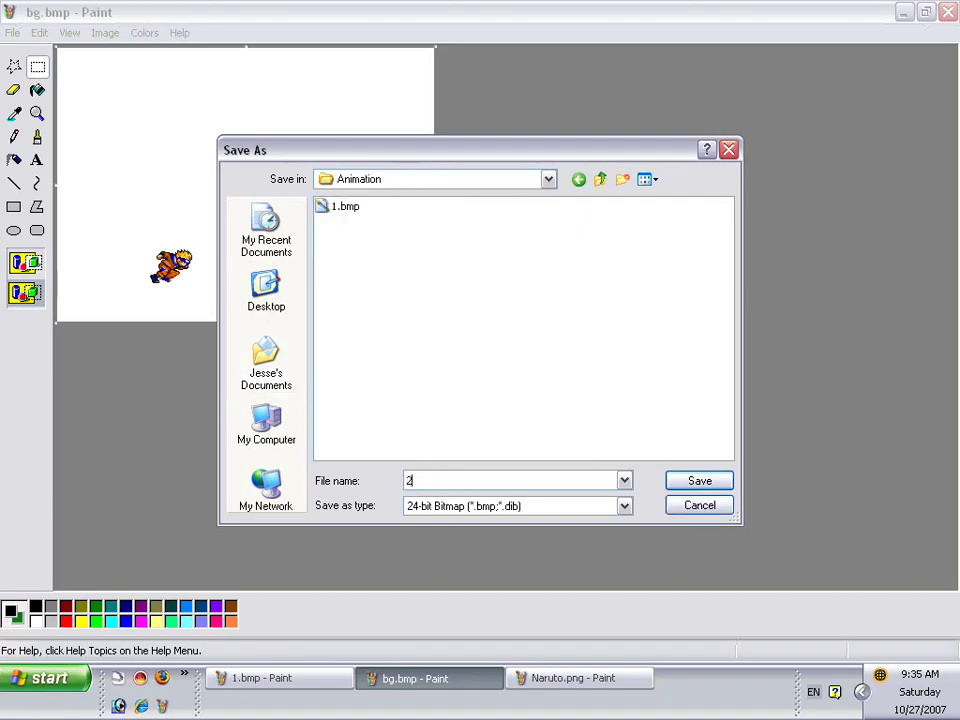
{"action": "type", "text": "2"}
{"action": "key", "text": "Return"}
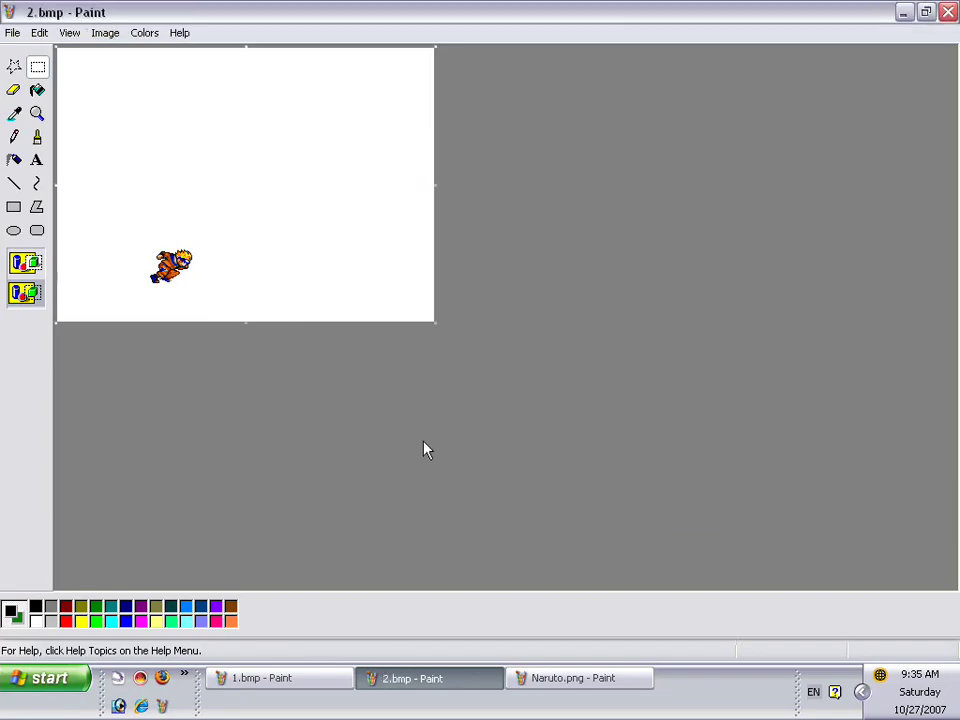
Open the blank background picture bg.bmp from the documents folder.
{"action": "left_click", "coordinate": [305, 690]}
{"action": "left_click", "coordinate": [394, 688]}
{"action": "left_click", "coordinate": [322, 688]}
{"action": "key", "text": "ctrl+o"}
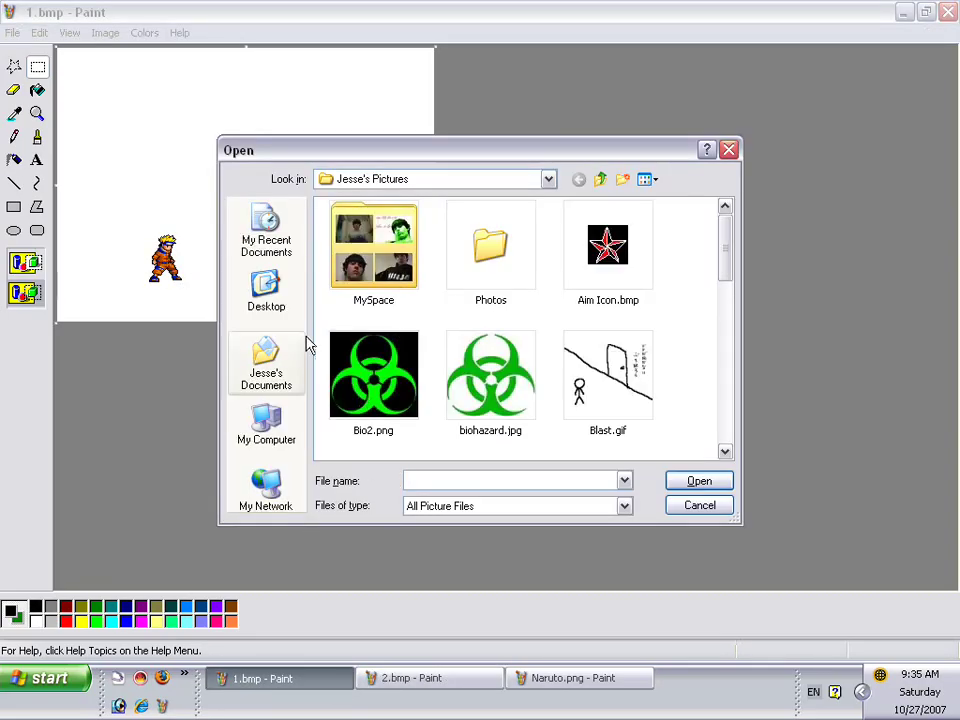
{"action": "left_click", "coordinate": [270, 373]}
{"action": "double_click", "coordinate": [490, 258]}
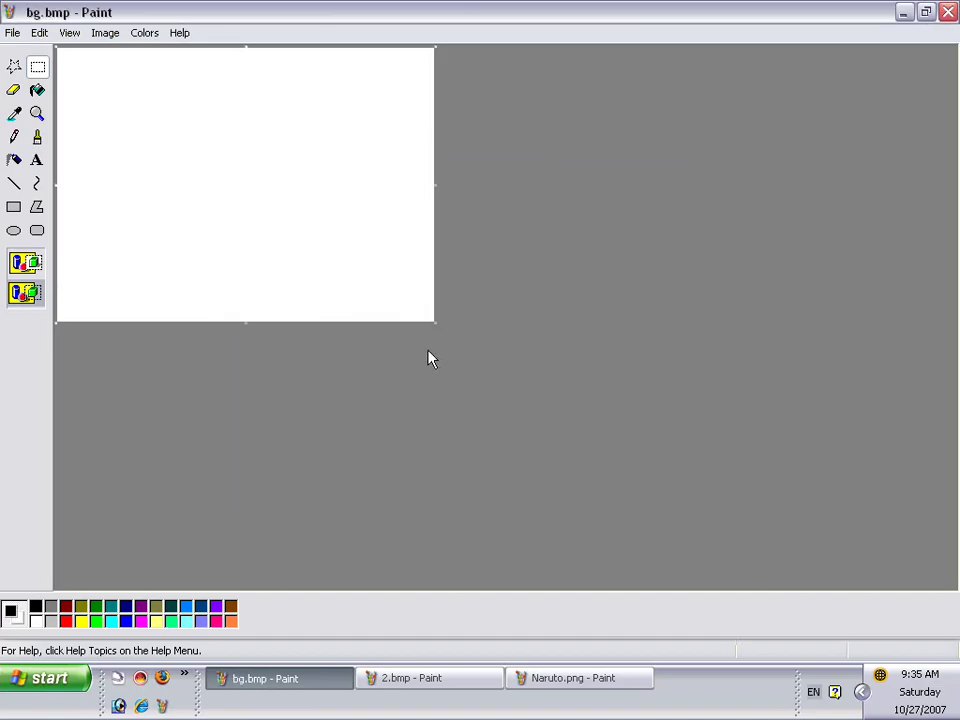
Copy the next running Naruto sprite from the sprite sheet.
{"action": "left_click", "coordinate": [579, 688]}
{"action": "left_click_drag", "start_coordinate": [500, 314], "coordinate": [445, 366]}
{"action": "right_click", "coordinate": [465, 356]}
{"action": "left_click", "coordinate": [494, 379]}
Paste the sprite onto bg.bmp, move it toward the middle, and make its green transparent.
{"action": "left_click", "coordinate": [279, 686]}
{"action": "key", "text": "ctrl+v"}
{"action": "left_click_drag", "start_coordinate": [84, 75], "coordinate": [206, 248]}
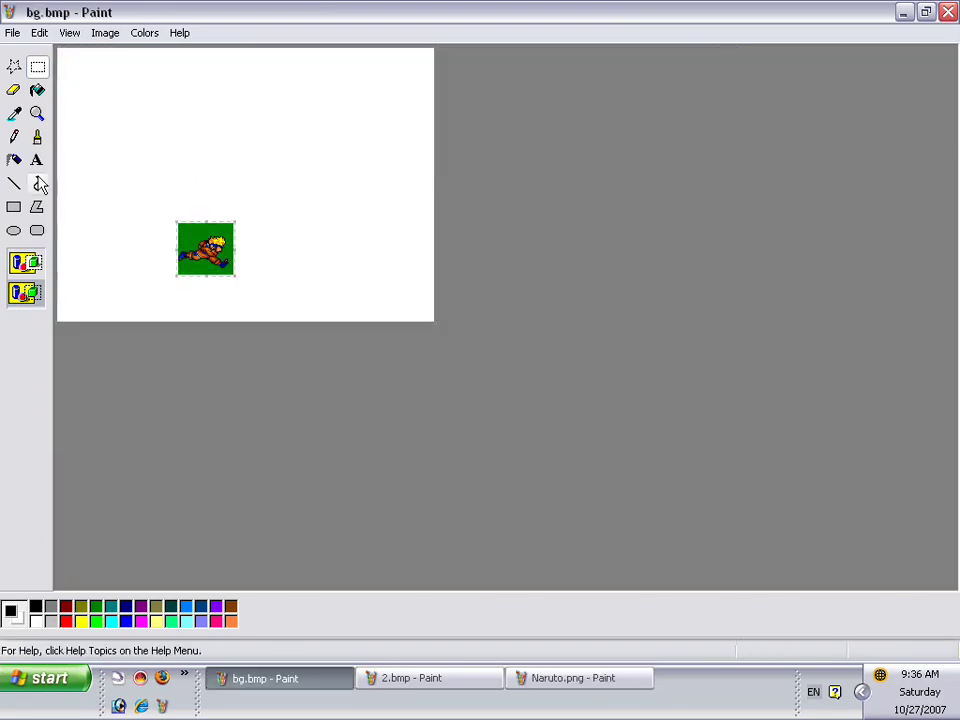
{"action": "right_click", "coordinate": [93, 608]}
{"action": "left_click", "coordinate": [394, 684]}
Line the sprite up with the previous frame in 2.bmp.
{"action": "left_click", "coordinate": [334, 684]}
{"action": "left_click_drag", "start_coordinate": [202, 234], "coordinate": [186, 268]}
{"action": "left_click", "coordinate": [400, 684]}
{"action": "left_click", "coordinate": [328, 681]}
{"action": "left_click", "coordinate": [399, 688]}
{"action": "left_click", "coordinate": [322, 684]}
Start Save As and go into the Animation folder.
{"action": "left_click", "coordinate": [12, 33]}
{"action": "left_click", "coordinate": [41, 100]}
{"action": "double_click", "coordinate": [355, 223]}
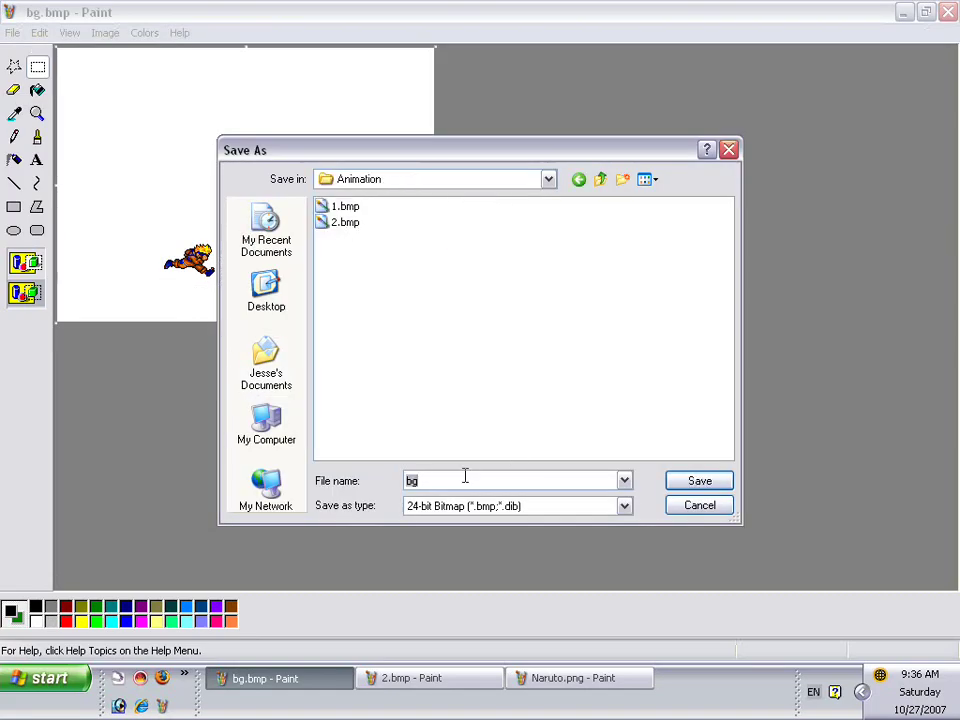
Save the frame as 3.bmp.
{"action": "type", "text": "3"}
{"action": "key", "text": "Return"}
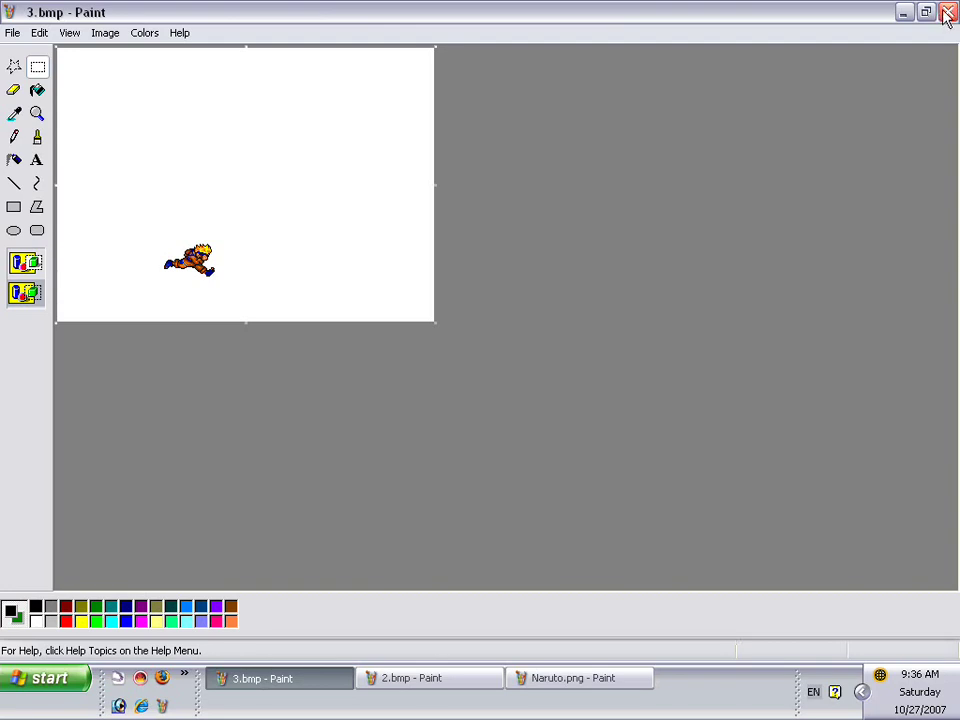
Close the 3.bmp, 2.bmp and Naruto sprite sheet windows, then launch Windows Movie Maker.
{"action": "left_click", "coordinate": [950, 14]}
{"action": "left_click", "coordinate": [950, 14]}
{"action": "left_click", "coordinate": [950, 14]}
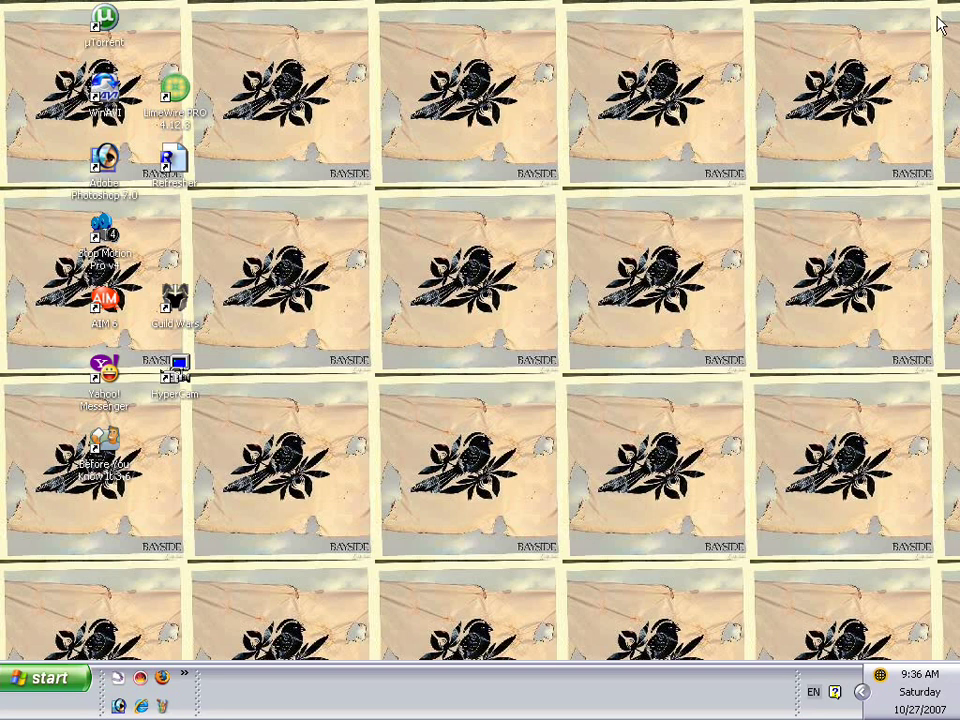
{"action": "left_click", "coordinate": [57, 679]}
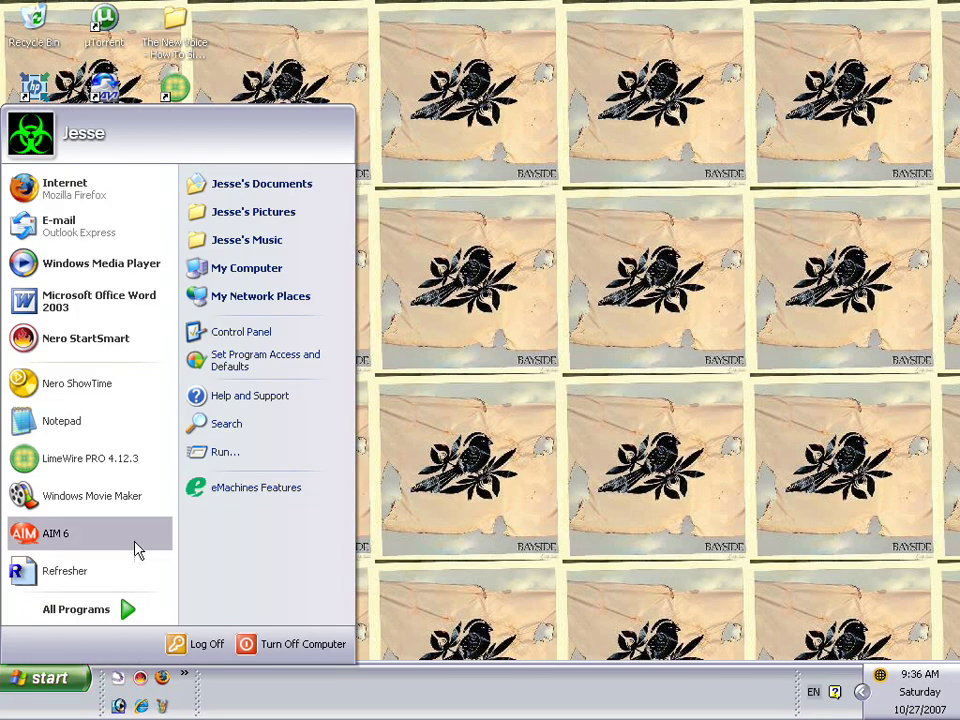
{"action": "left_click", "coordinate": [141, 514]}
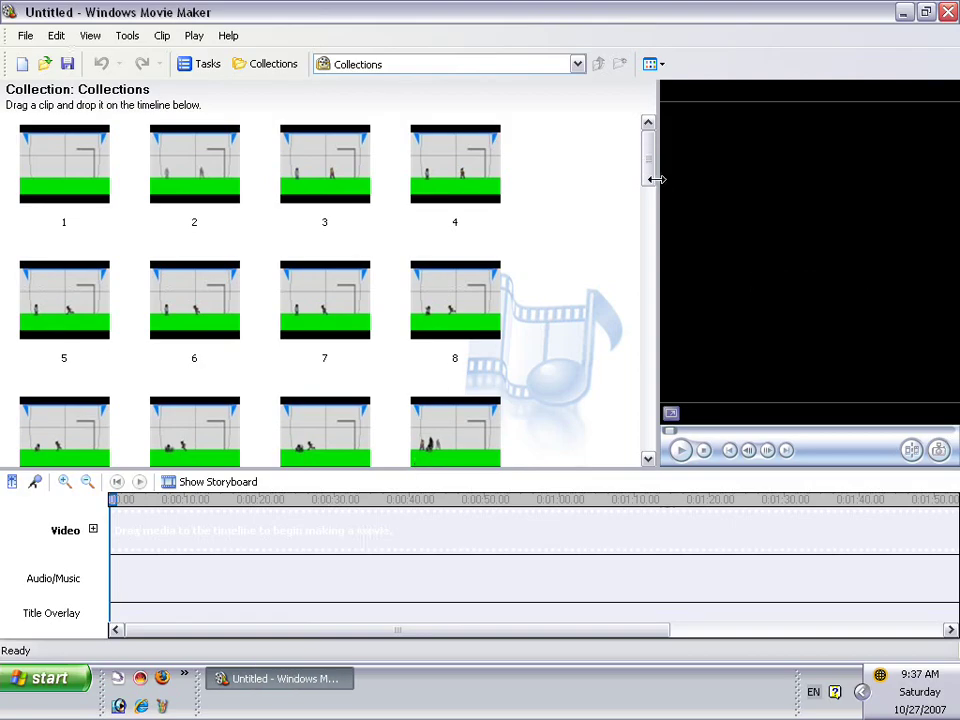
Widen the preview monitor and select the existing clips in the Collections pane.
{"action": "left_click_drag", "start_coordinate": [659, 178], "coordinate": [601, 176]}
{"action": "left_click_drag", "start_coordinate": [540, 147], "coordinate": [13, 593]}
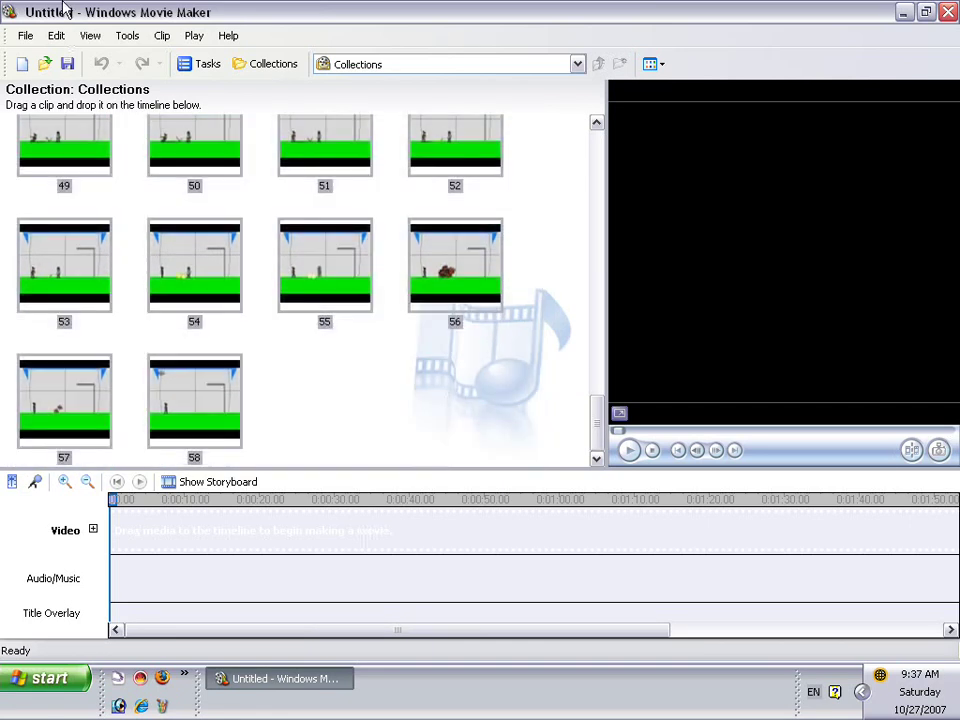
Import the numbered BMP frames, 1.bmp onward, from the Animation folder into the collection.
{"action": "left_click", "coordinate": [37, 39]}
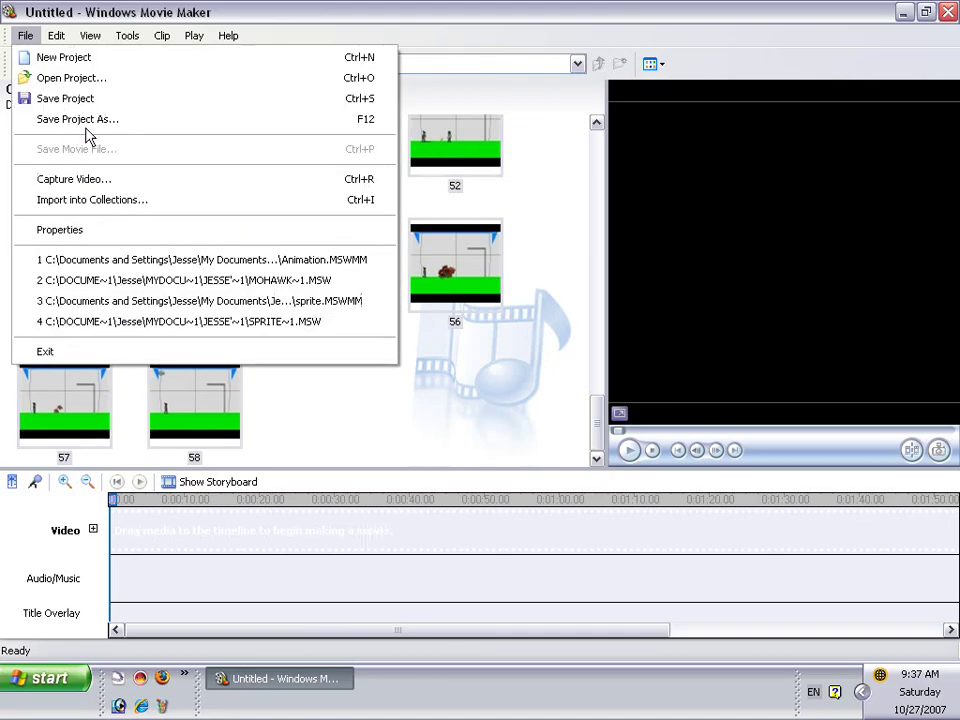
{"action": "left_click", "coordinate": [108, 204]}
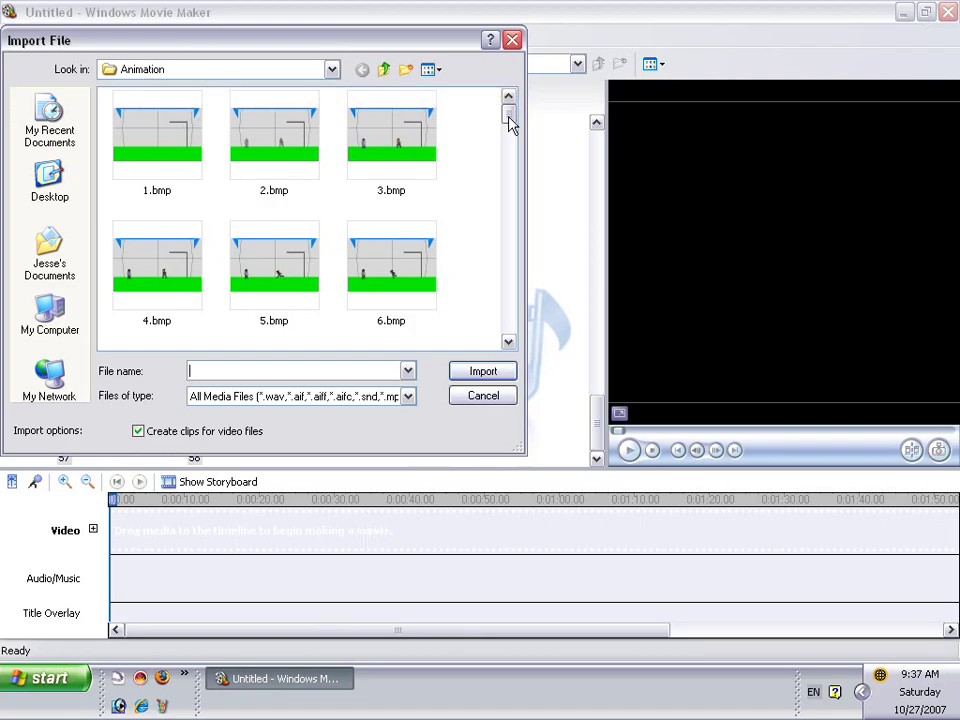
{"action": "left_click_drag", "start_coordinate": [510, 120], "coordinate": [493, 72]}
{"action": "left_click", "coordinate": [155, 172]}
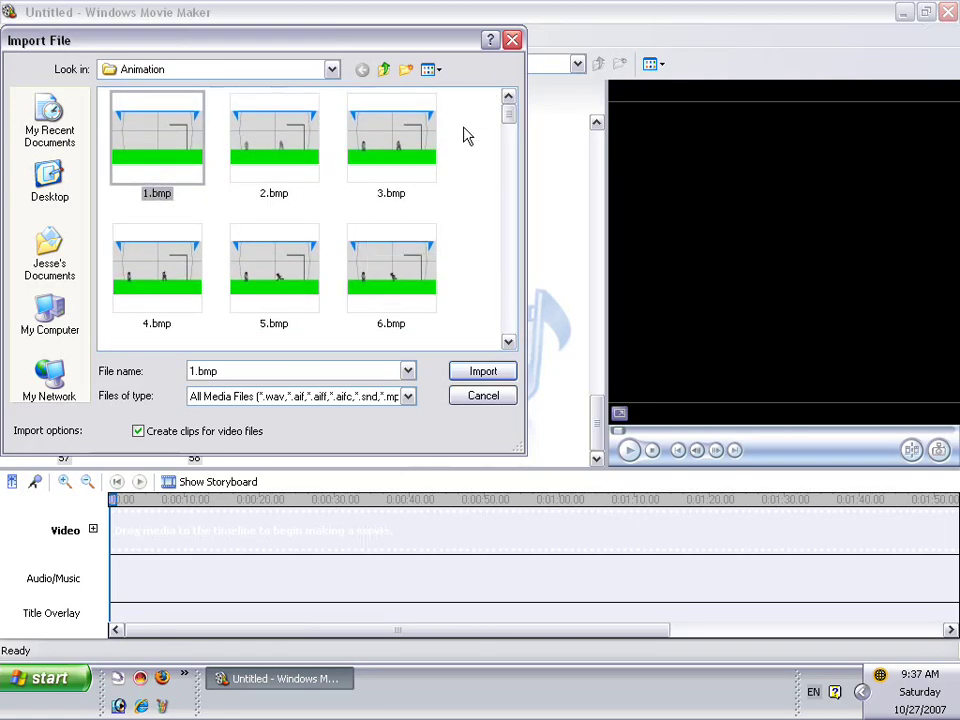
{"action": "left_click_drag", "start_coordinate": [468, 135], "coordinate": [190, 258]}
{"action": "left_click", "coordinate": [483, 371]}
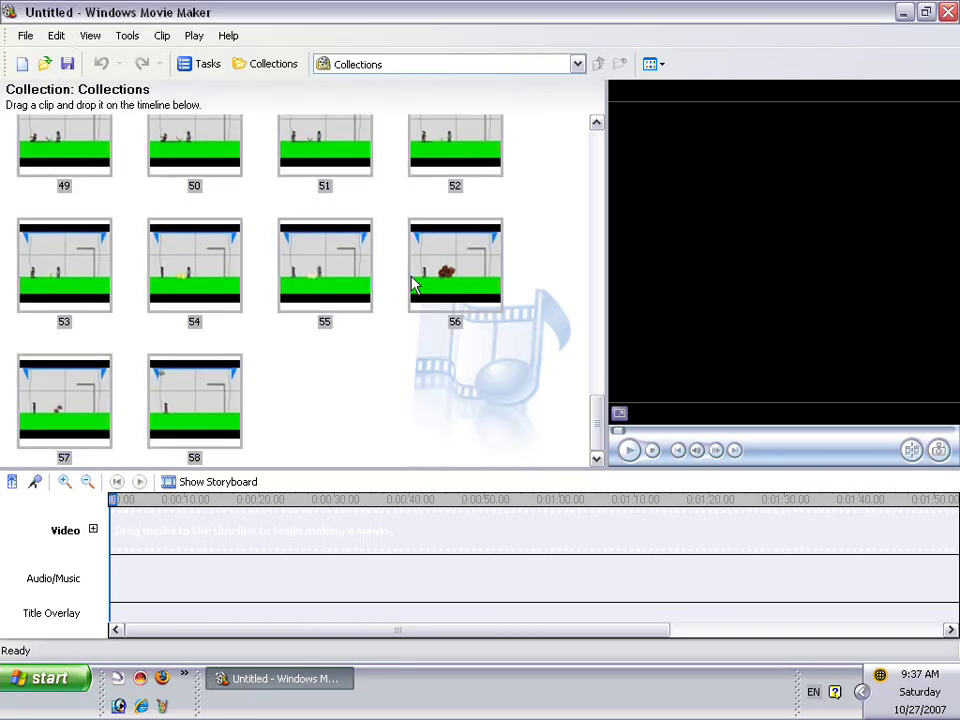
{"action": "left_click_drag", "start_coordinate": [607, 313], "coordinate": [611, 219]}
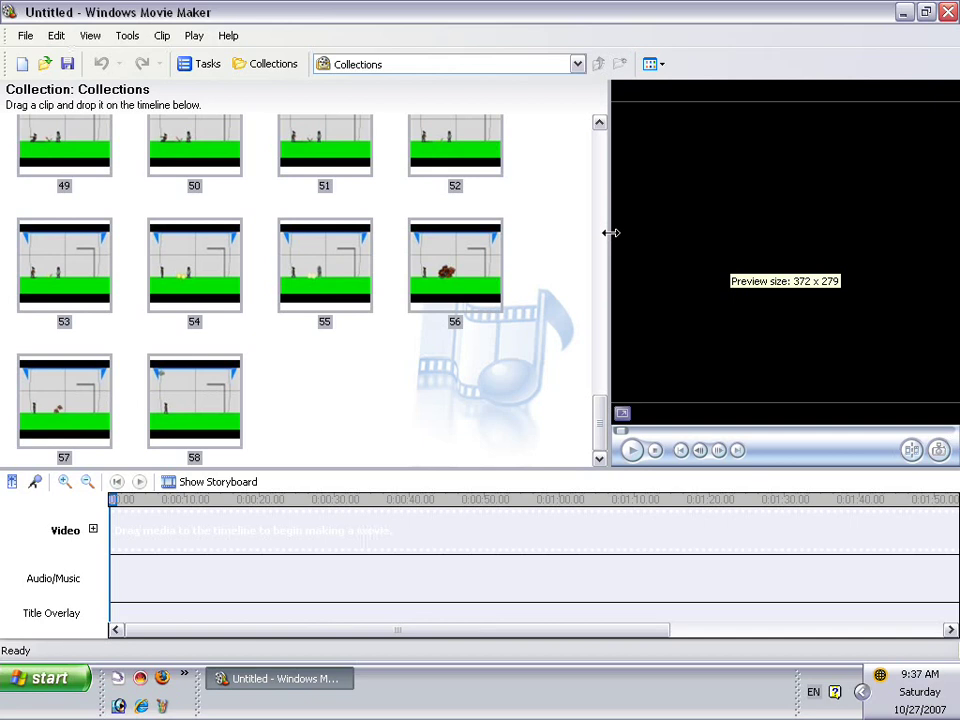
Raise the default picture duration to 0.125 seconds in Tools > Options.
{"action": "left_click", "coordinate": [136, 37]}
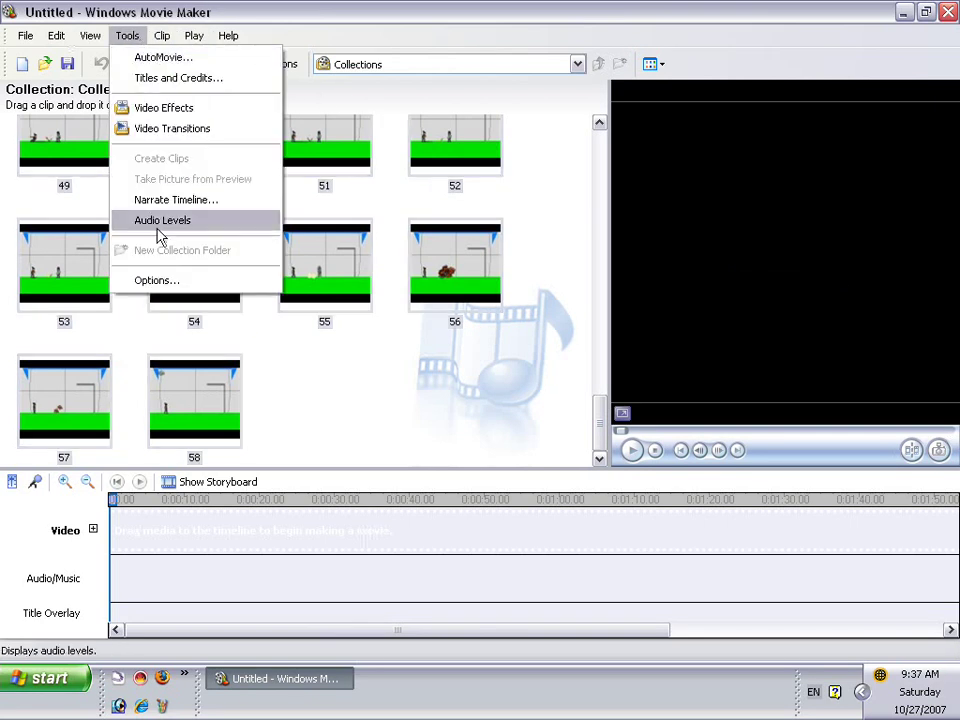
{"action": "left_click", "coordinate": [177, 284]}
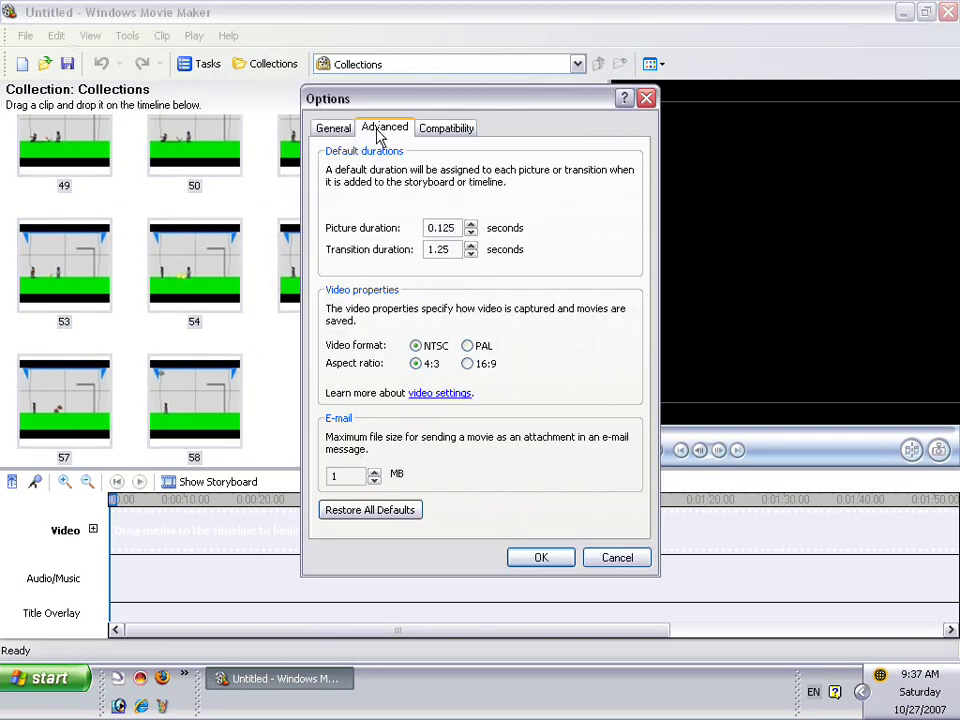
{"action": "left_click", "coordinate": [471, 225]}
{"action": "left_click", "coordinate": [471, 225]}
{"action": "left_click", "coordinate": [535, 558]}
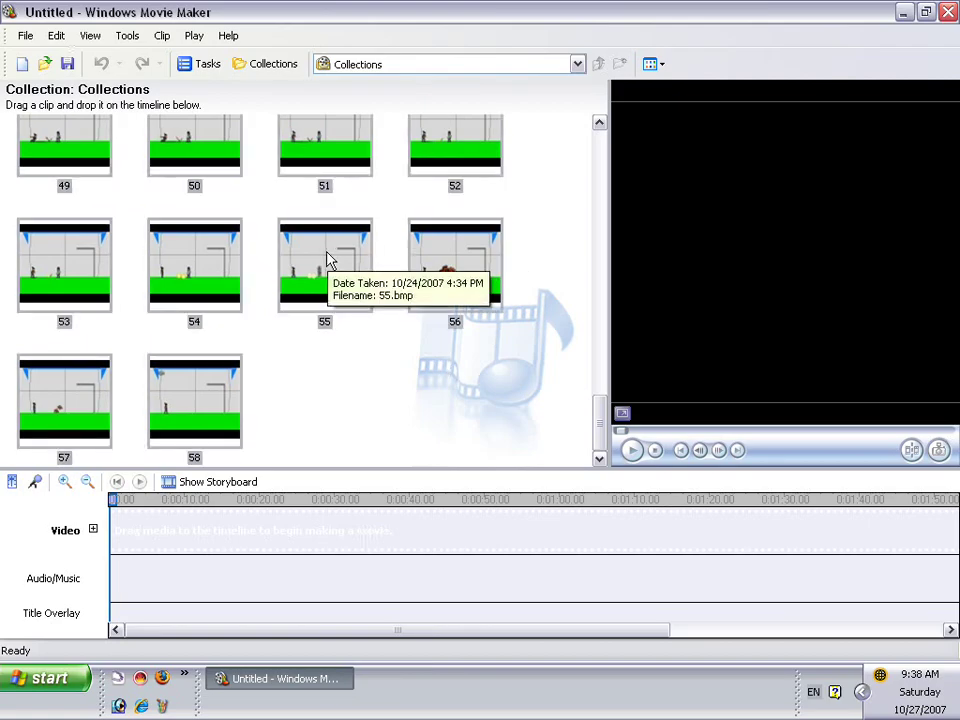
Drag the frames onto the Video track, then briefly play and pause the 7.2-second preview.
{"action": "left_click_drag", "start_coordinate": [332, 260], "coordinate": [201, 550]}
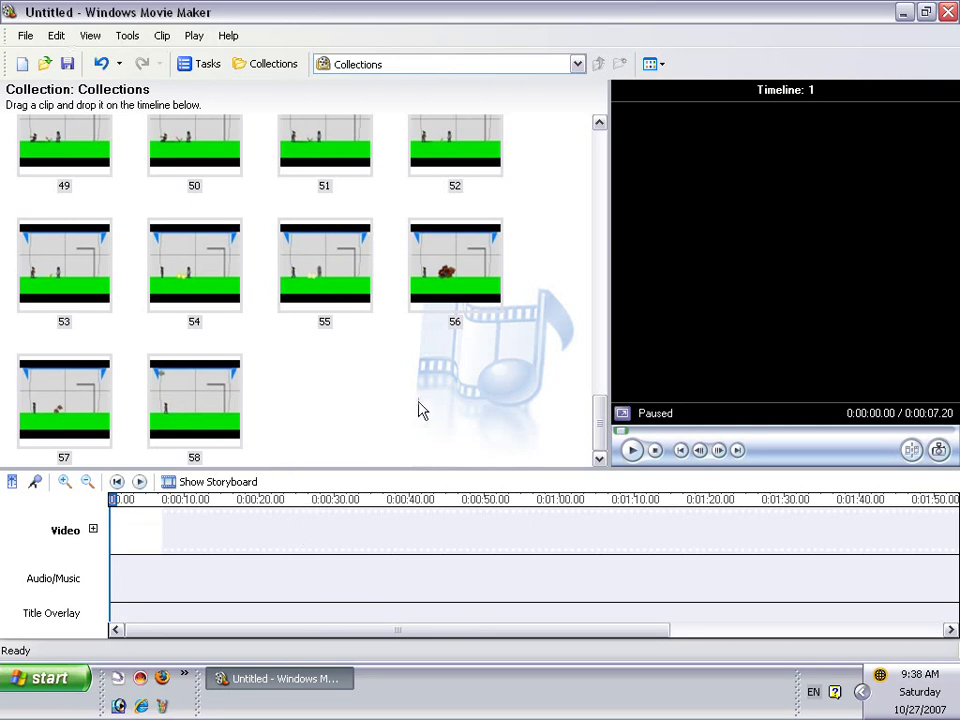
{"action": "left_click", "coordinate": [632, 450]}
{"action": "left_click", "coordinate": [632, 450]}
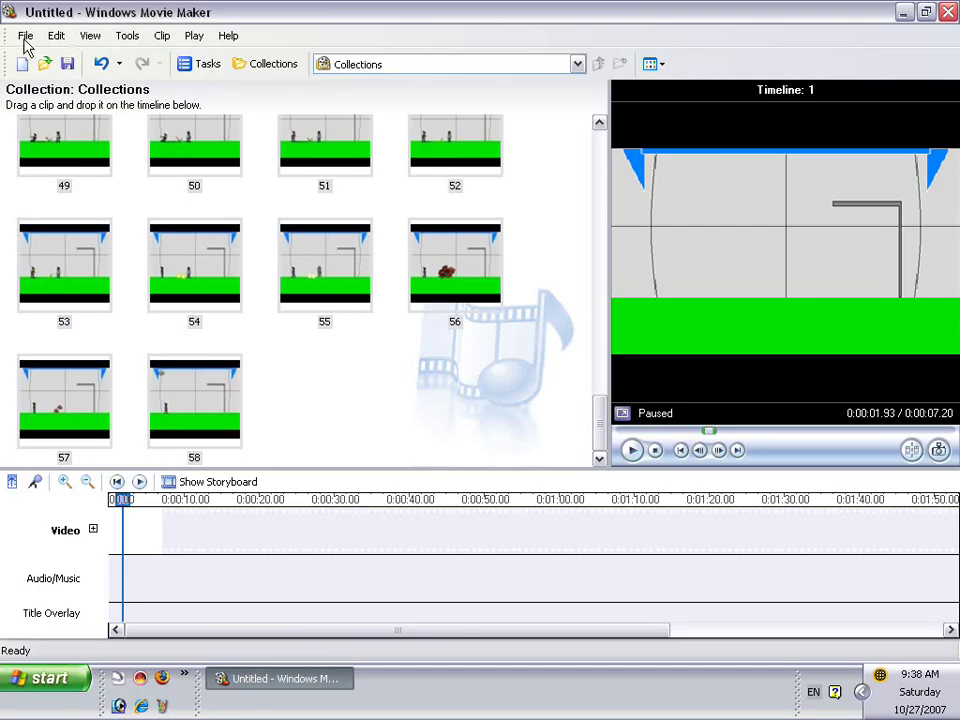
{"action": "left_click", "coordinate": [531, 574]}
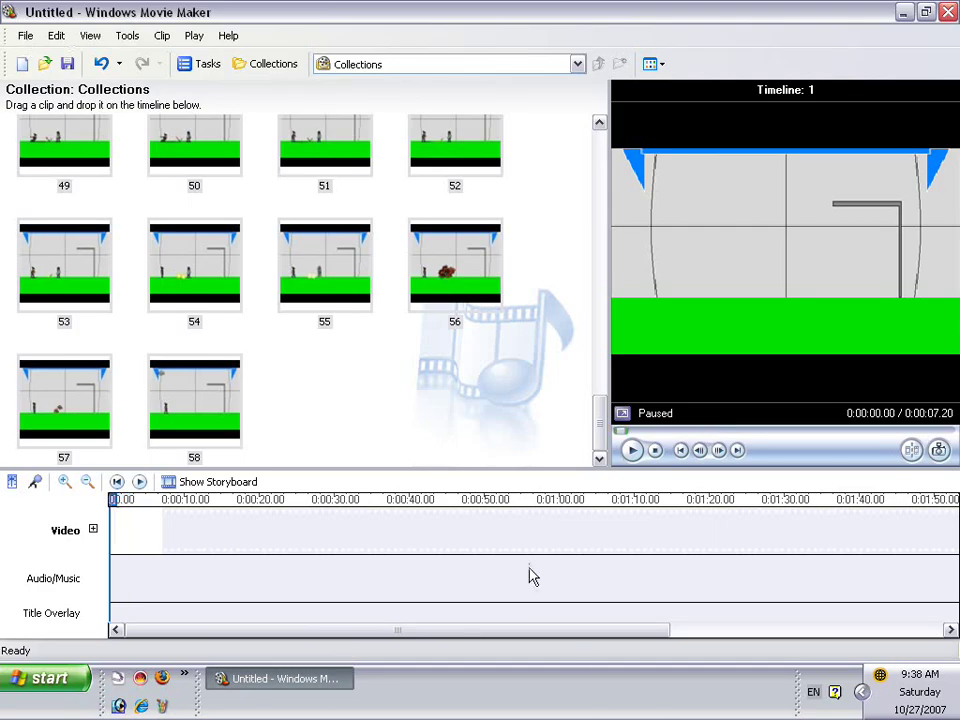
{"action": "left_click", "coordinate": [26, 38]}
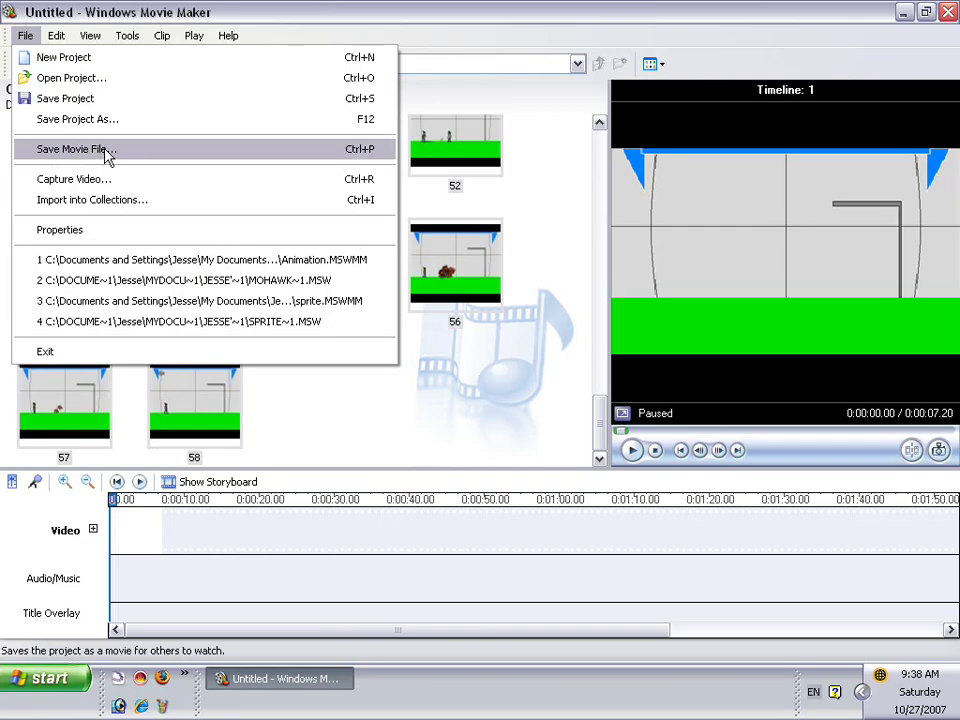
{"action": "left_click", "coordinate": [106, 152]}
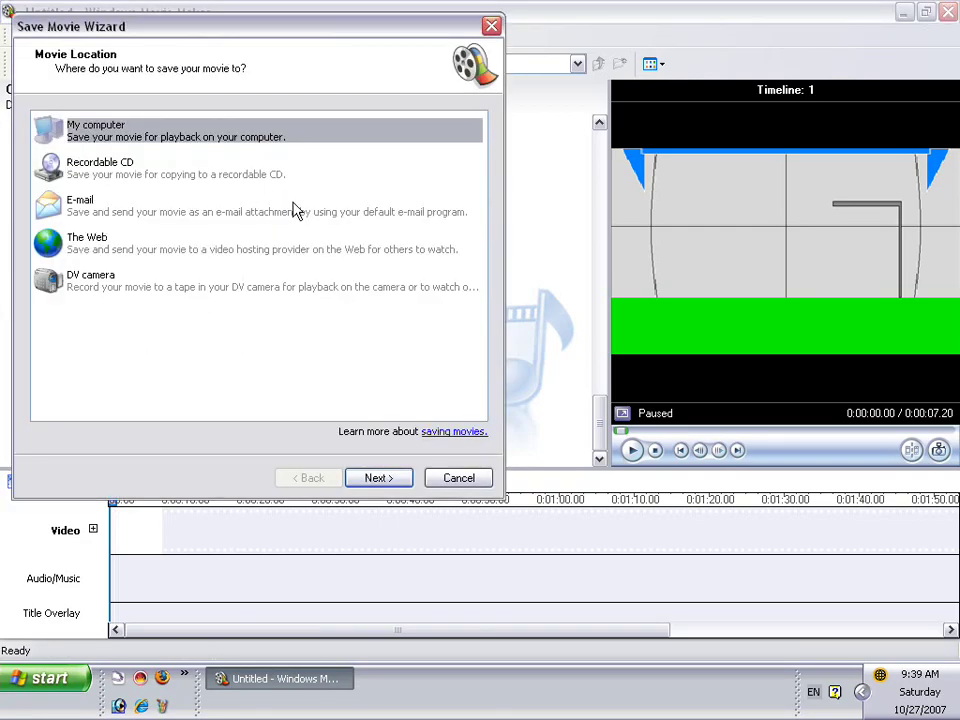
{"action": "left_click", "coordinate": [375, 478]}
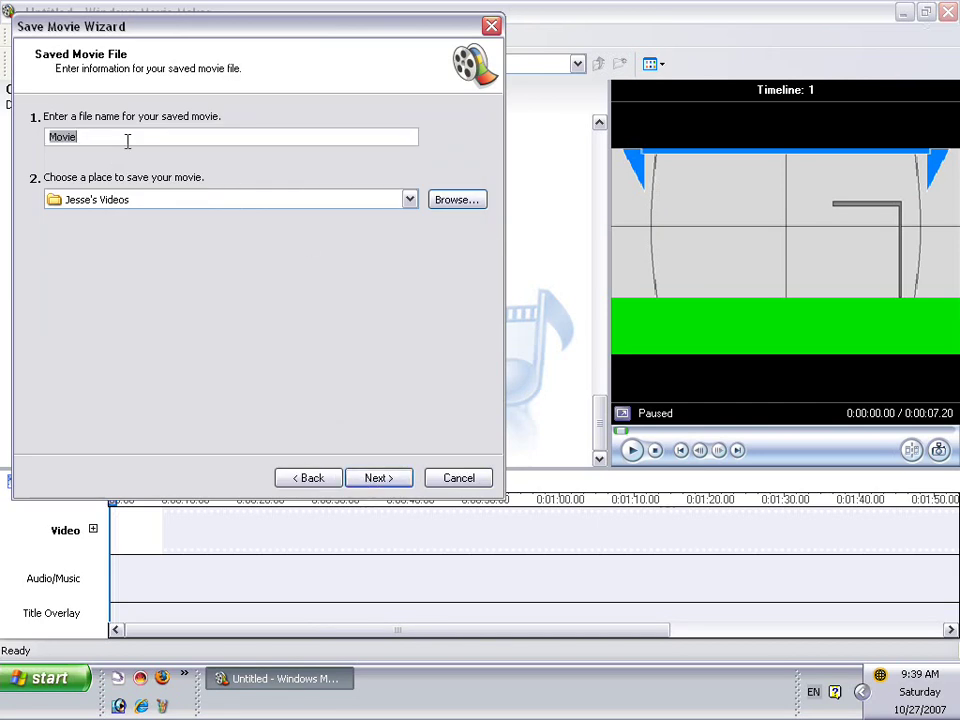
{"action": "type", "text": "Sprite"}
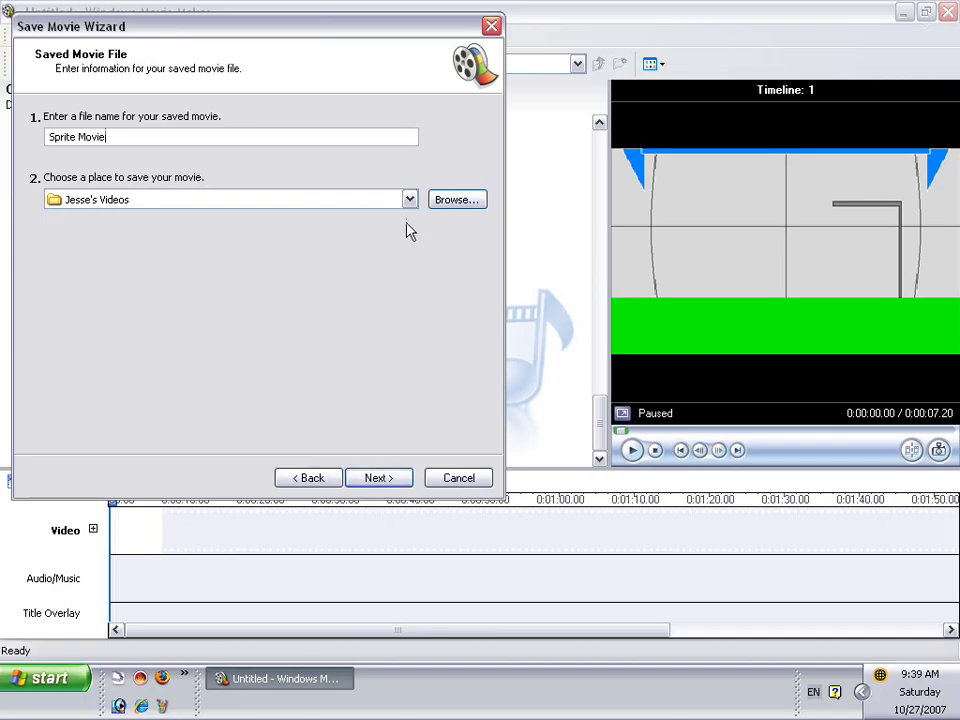
{"action": "left_click", "coordinate": [379, 476]}
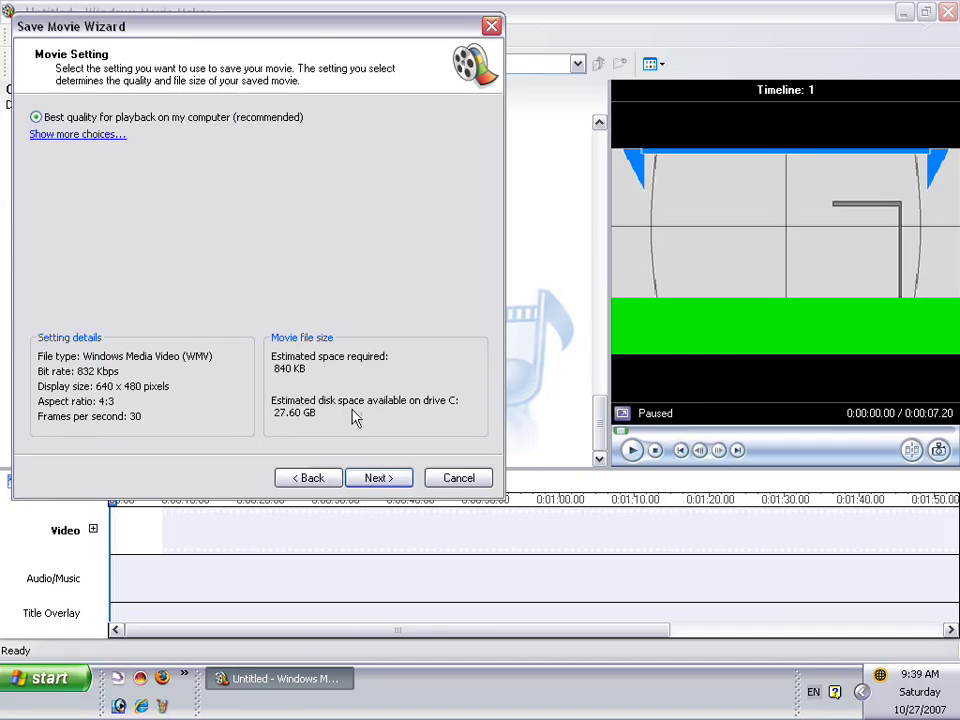
{"action": "left_click", "coordinate": [459, 478]}
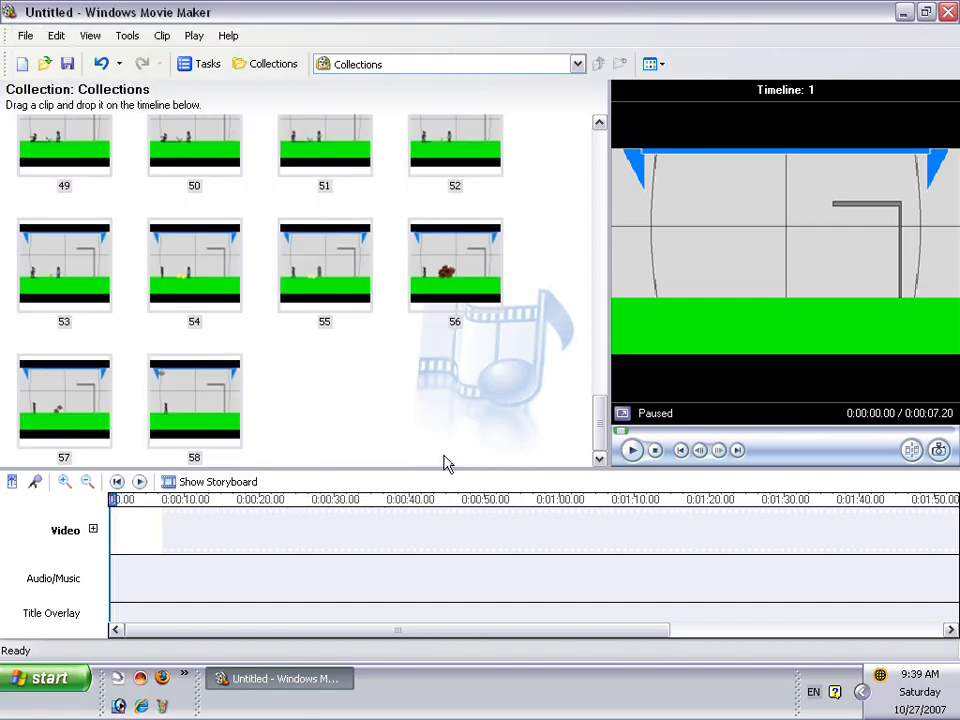